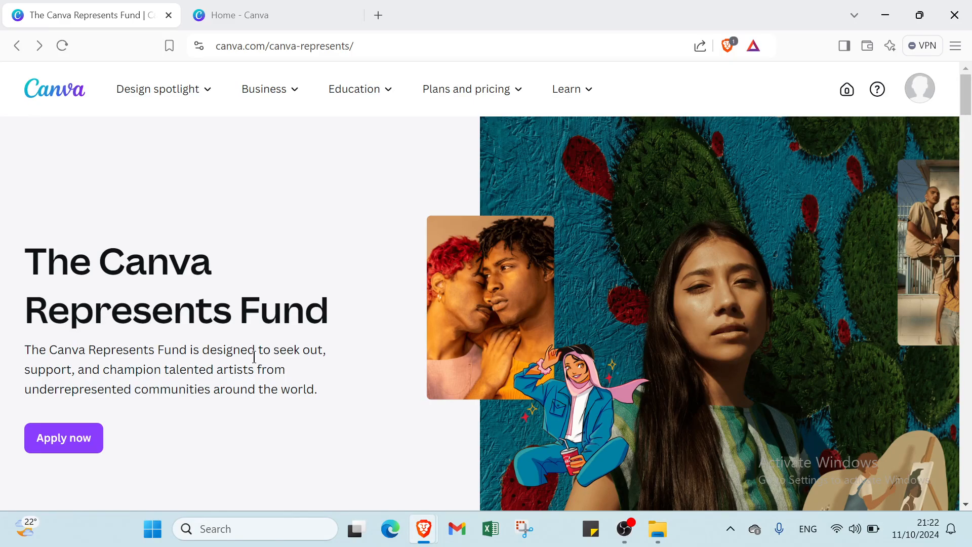
Read through the Canva Represents Fund page, covering its inclusive content commitment and the artist application criteria
scroll(284, 307, down, 2)
scroll(303, 309, up, 2)
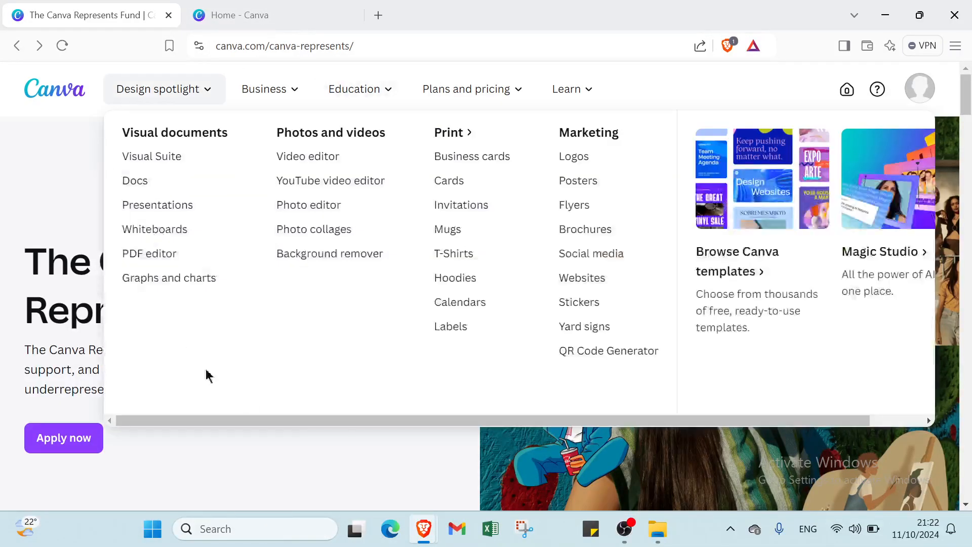
scroll(399, 340, down, 2)
scroll(399, 340, down, 1)
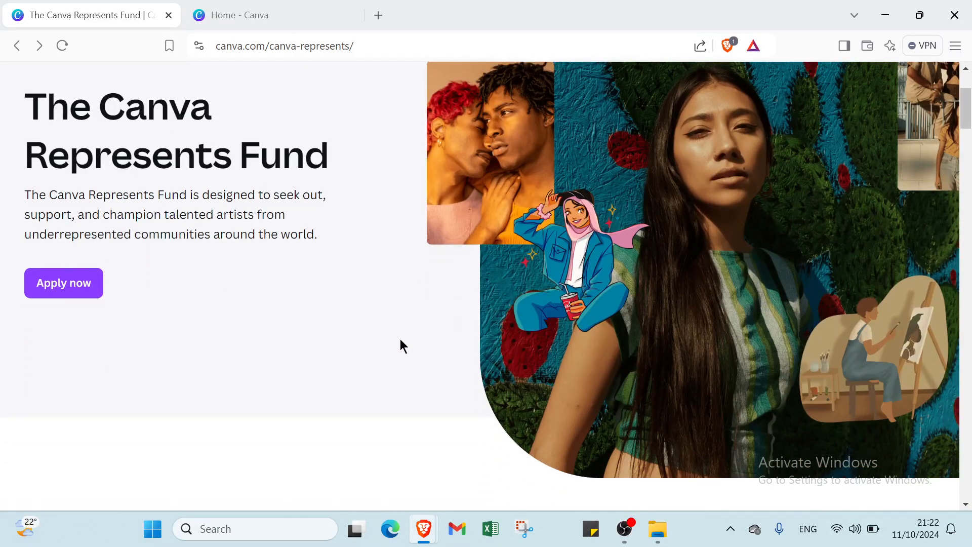
scroll(400, 340, down, 3)
scroll(400, 340, down, 3)
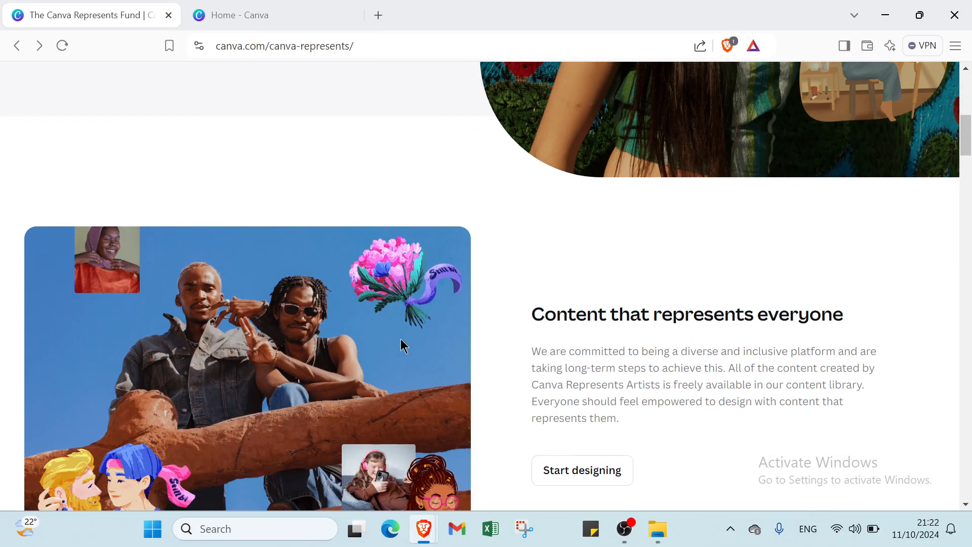
scroll(402, 341, down, 1)
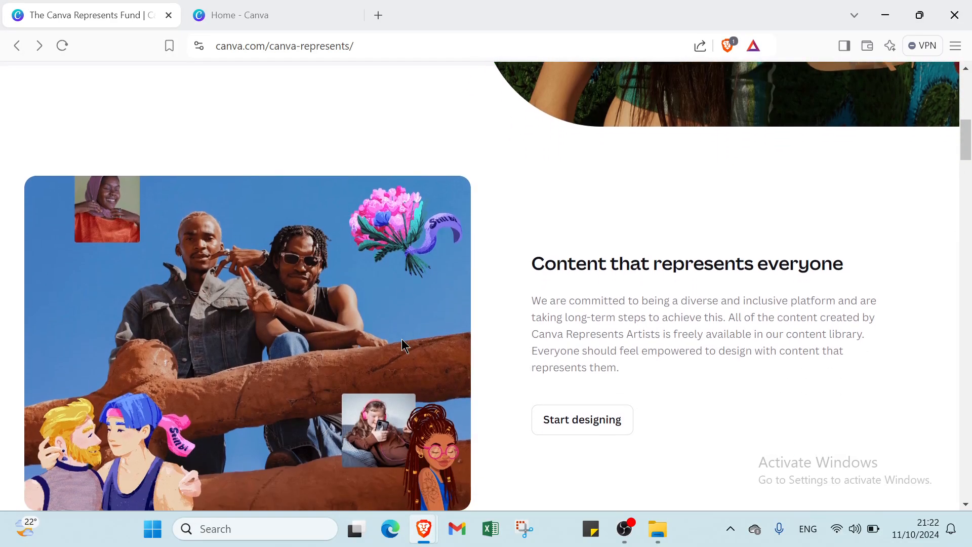
scroll(402, 341, down, 1)
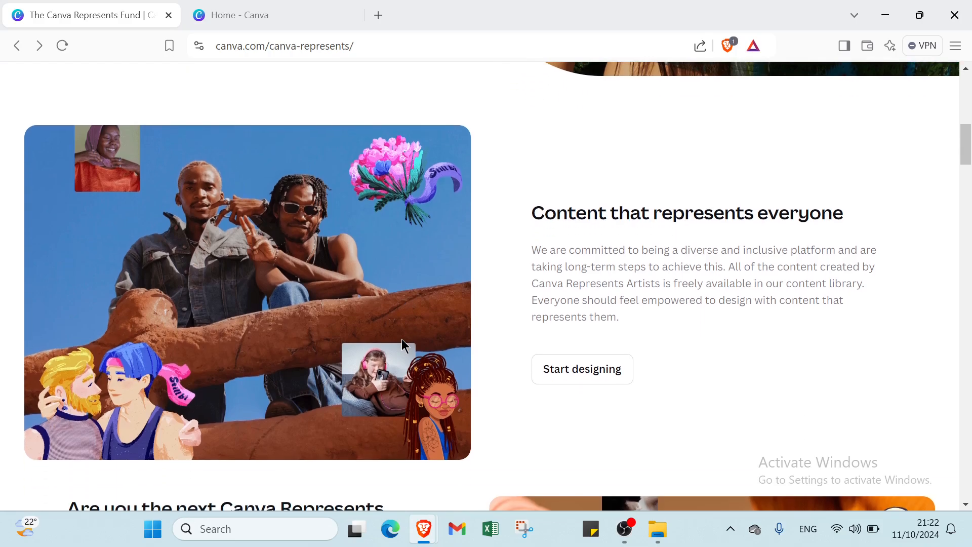
scroll(402, 340, down, 1)
scroll(405, 347, down, 1)
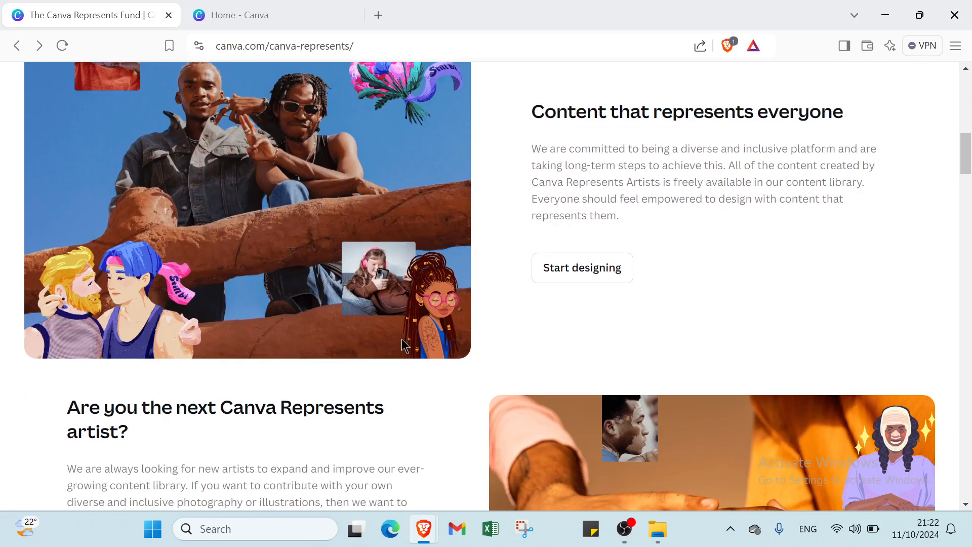
scroll(403, 339, down, 1)
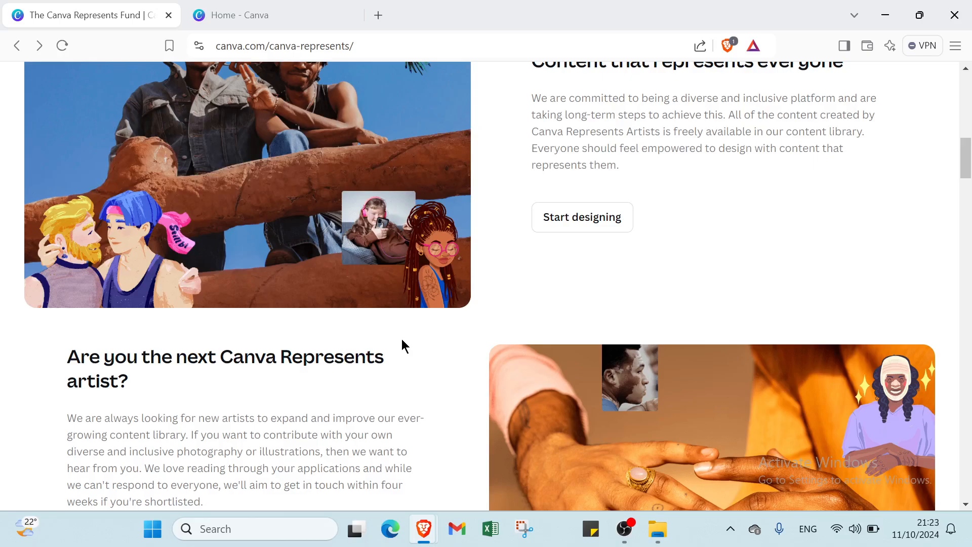
scroll(402, 338, down, 2)
scroll(402, 338, down, 1)
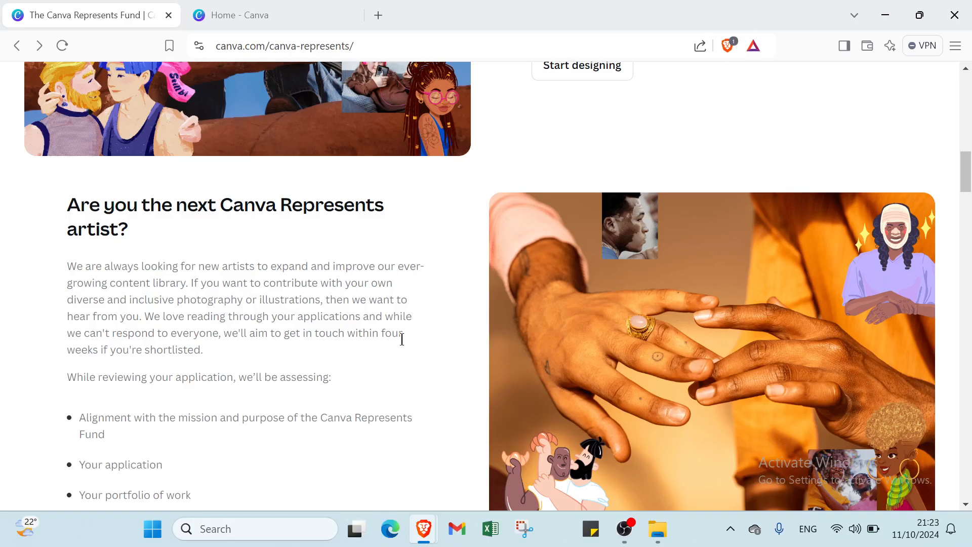
scroll(463, 314, up, 15)
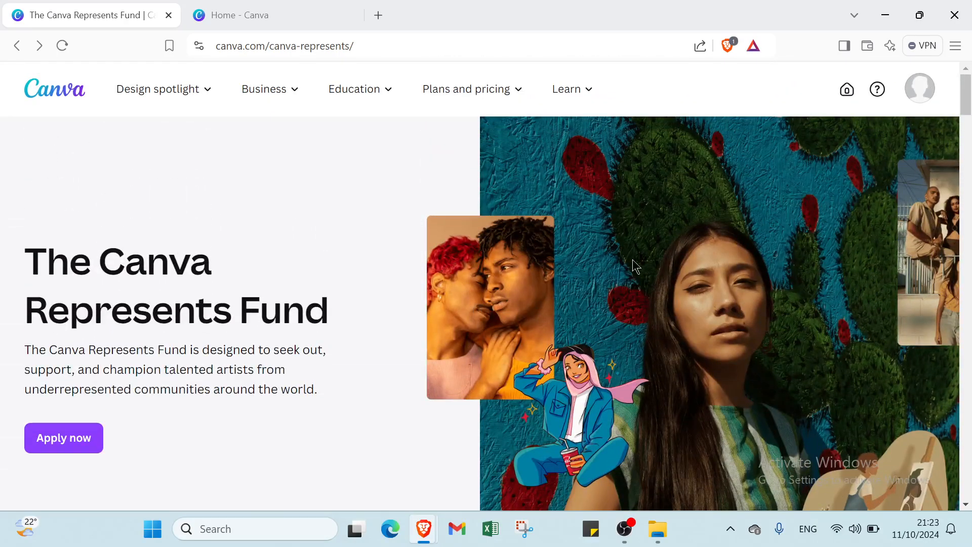
click(931, 99)
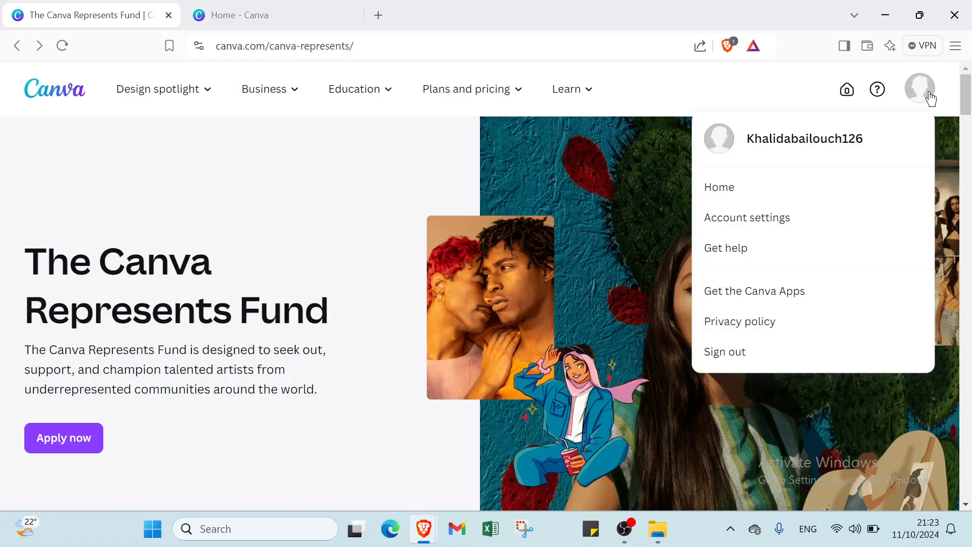
click(761, 194)
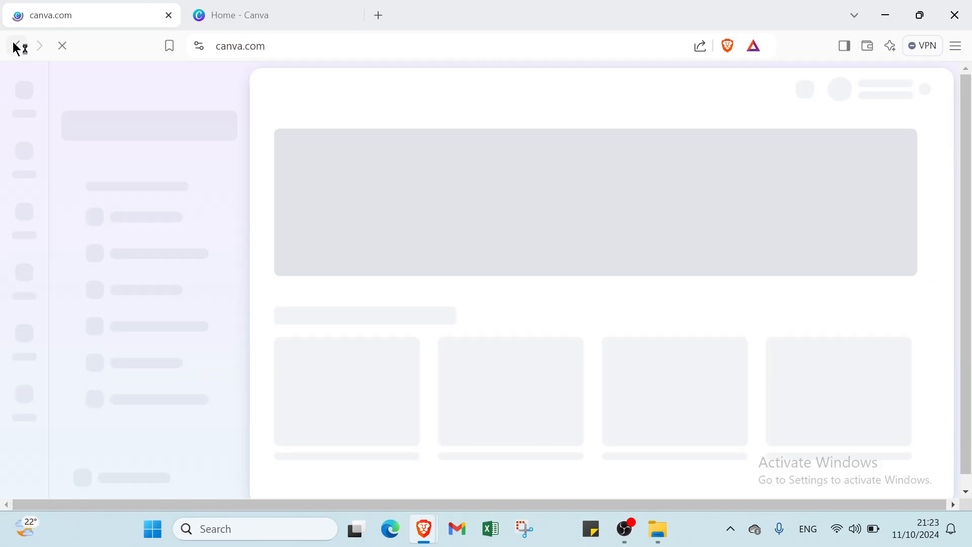
click(18, 48)
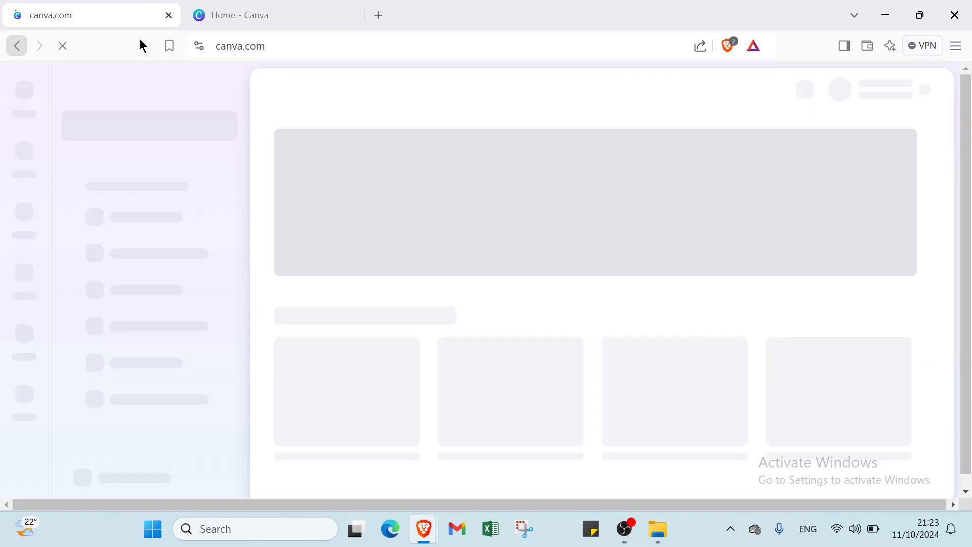
Switch to the open Canva home page, search for posters, and show all matching Canva templates
click(221, 13)
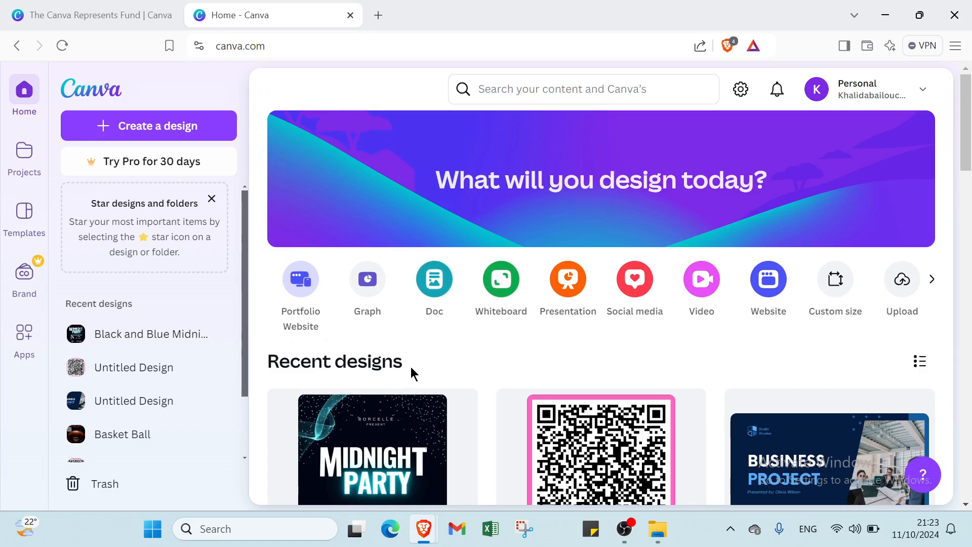
click(521, 99)
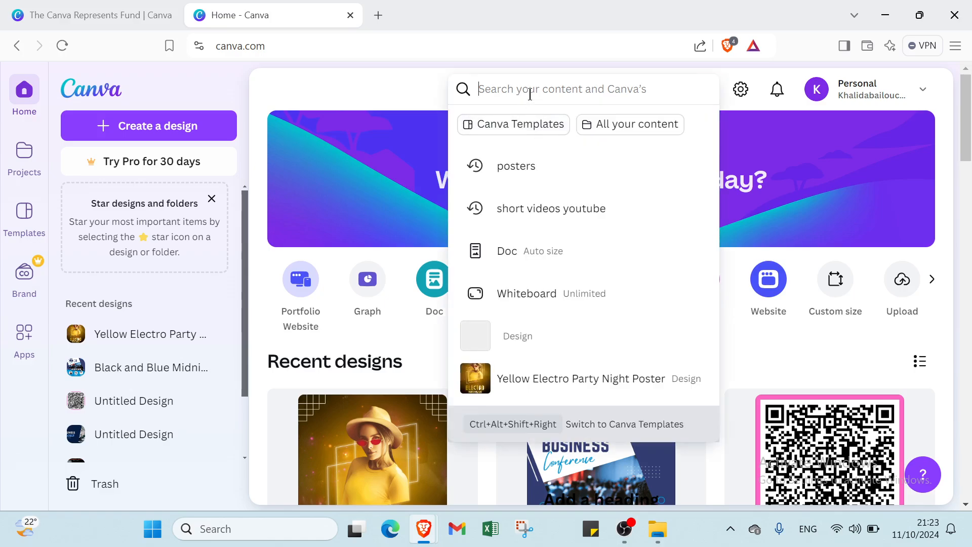
click(542, 154)
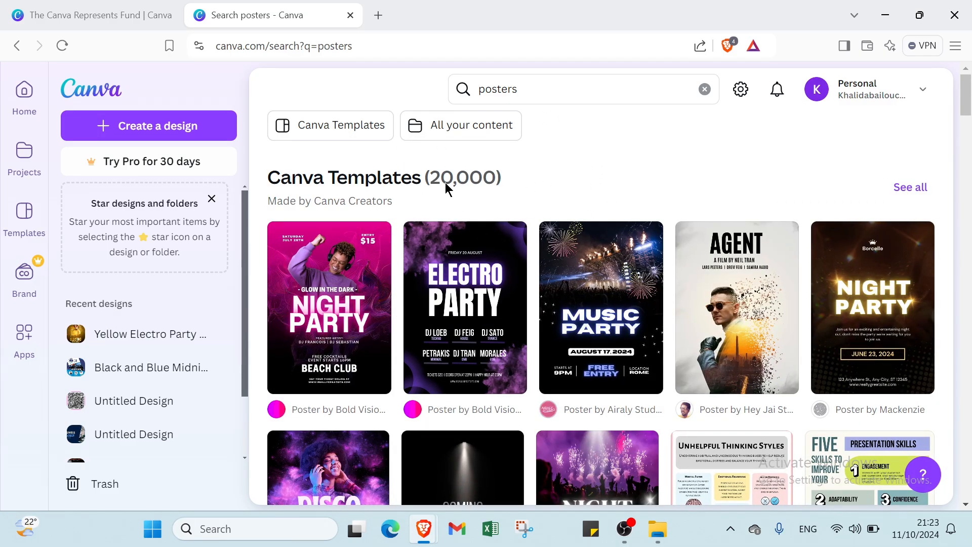
scroll(512, 223, down, 1)
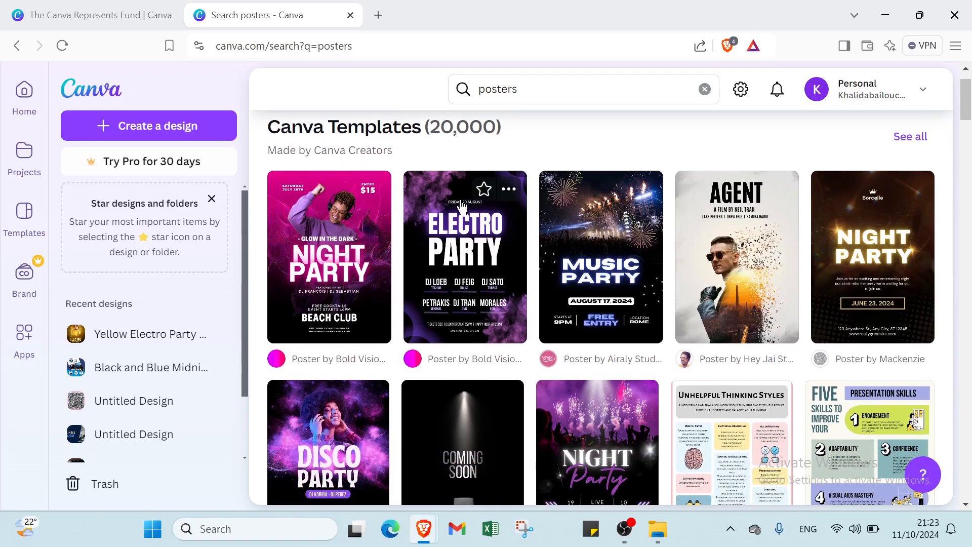
scroll(510, 236, up, 1)
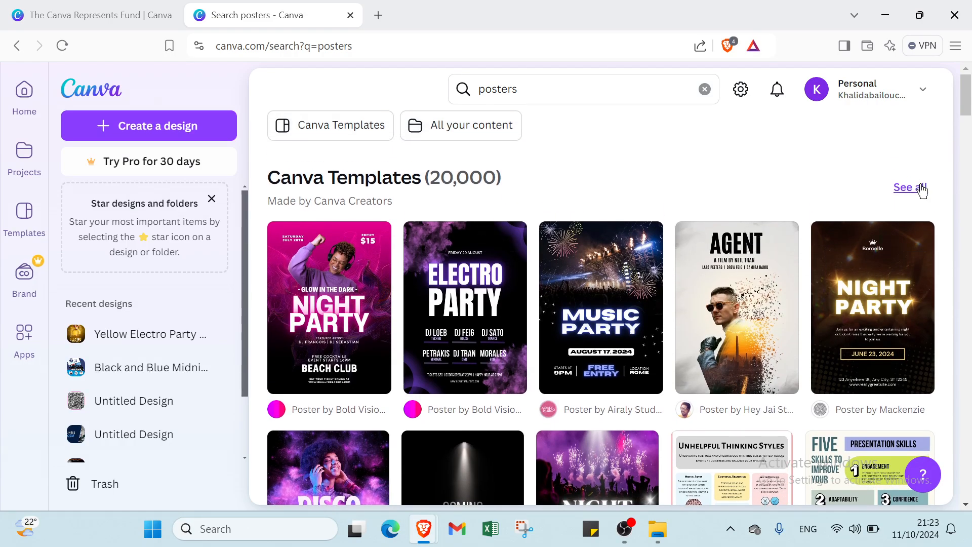
click(919, 185)
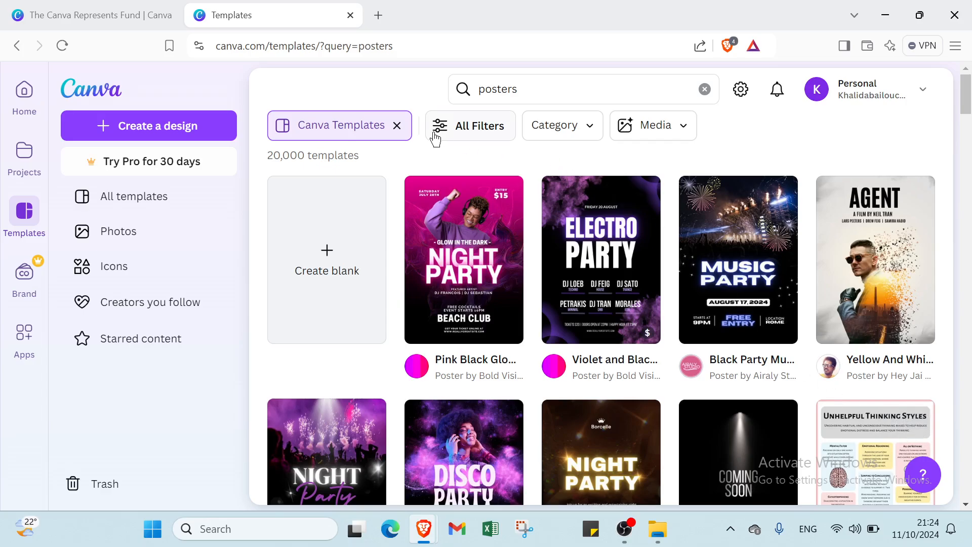
Browse the poster template results and preview the Yellow And White Action Movie Poster, closing the preview when done
scroll(426, 134, down, 1)
scroll(579, 167, down, 2)
scroll(516, 221, up, 3)
scroll(820, 185, down, 1)
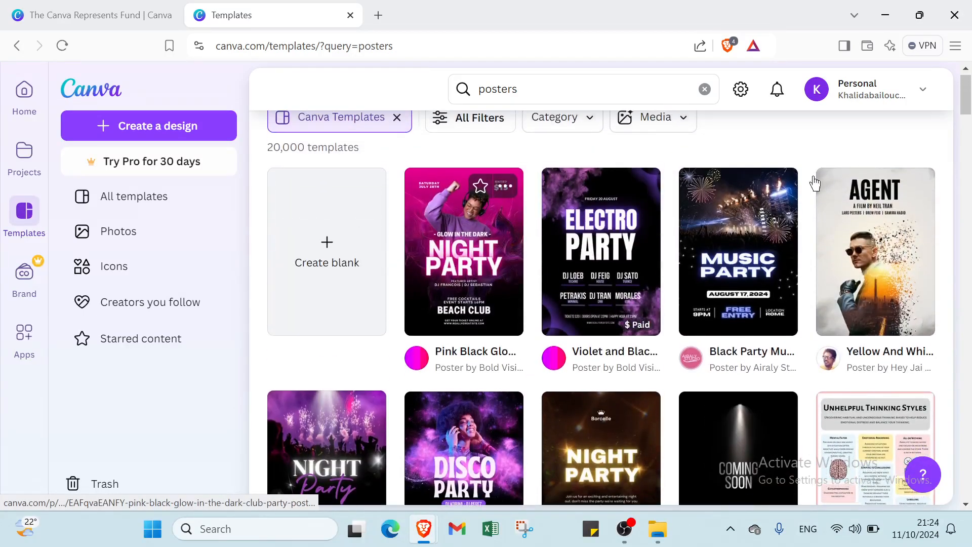
scroll(739, 203, down, 2)
scroll(461, 177, up, 2)
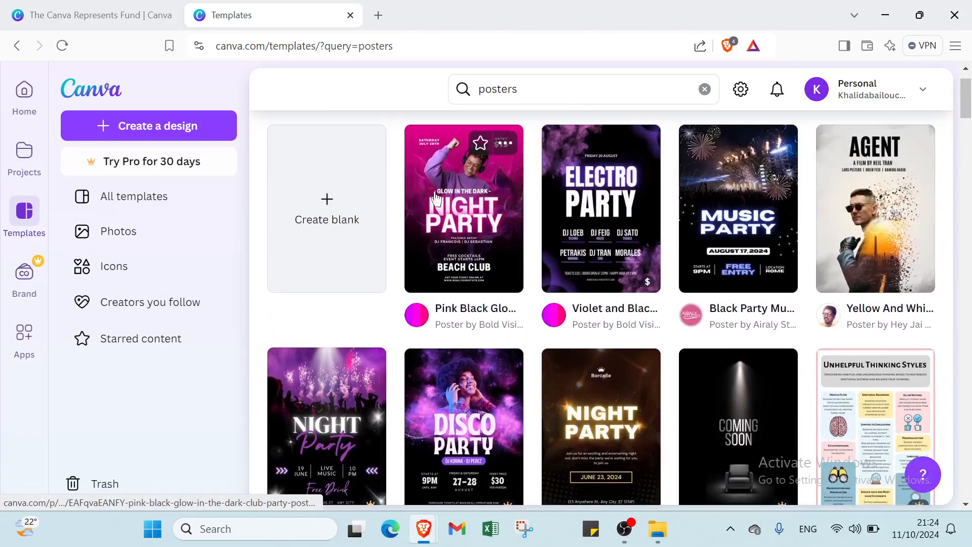
scroll(545, 235, up, 1)
scroll(546, 235, down, 3)
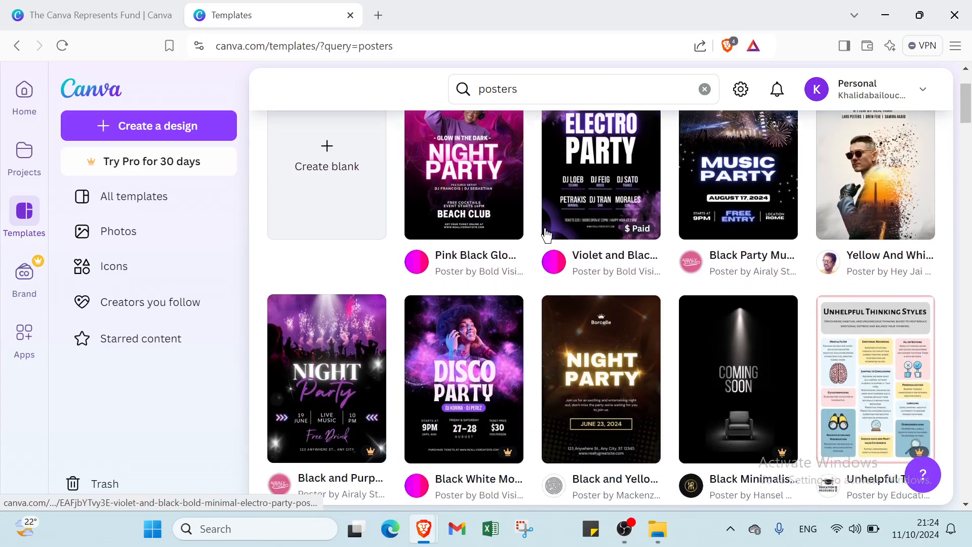
scroll(546, 235, up, 3)
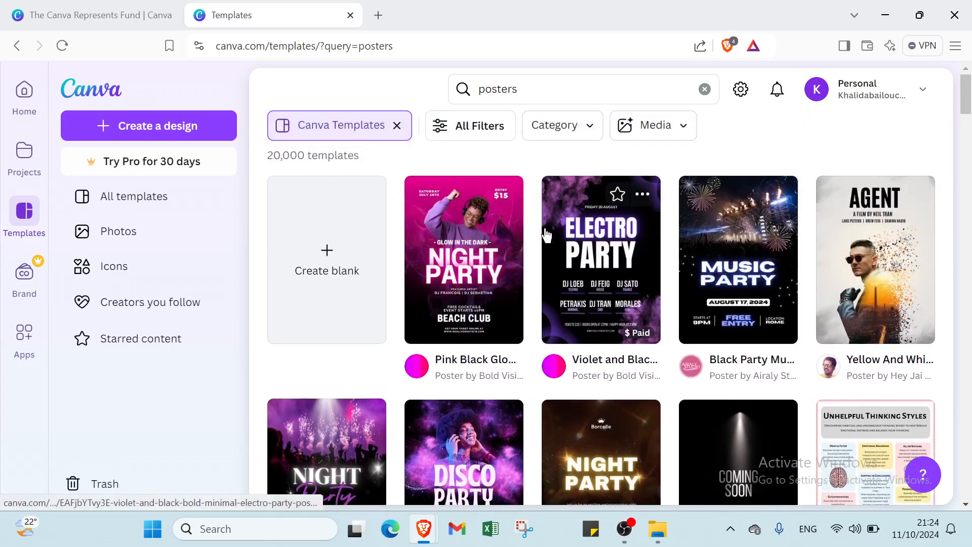
click(856, 266)
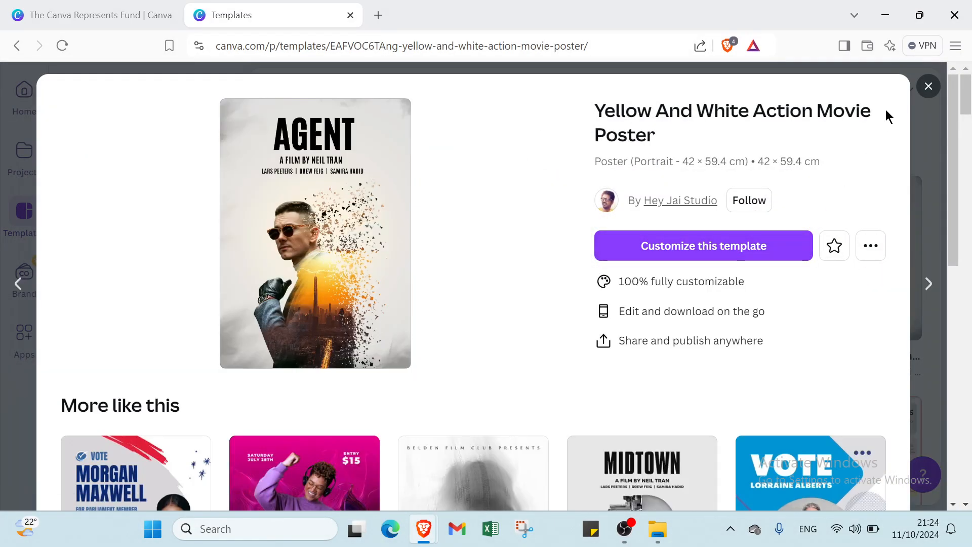
click(928, 86)
Open the full set of template filters and examine the subcategories under Business
click(457, 126)
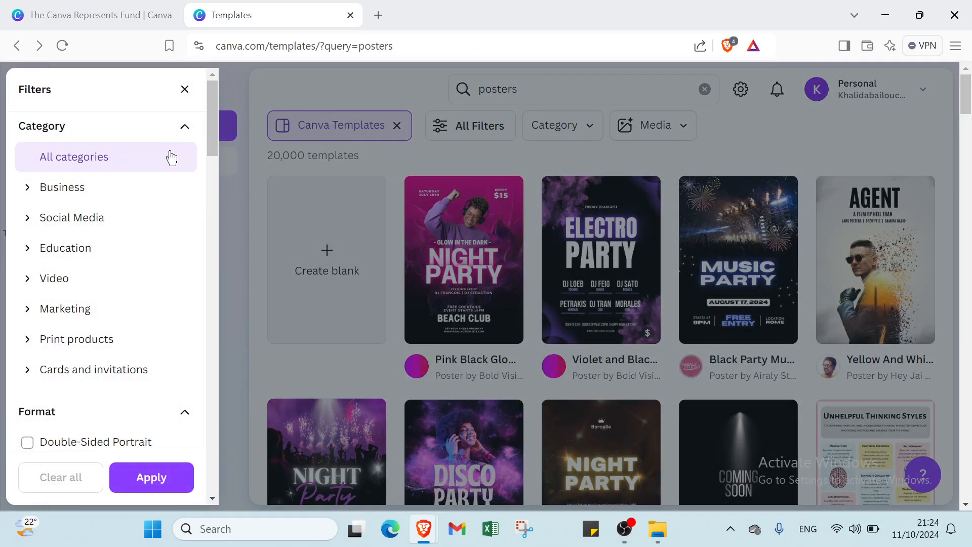
click(150, 188)
scroll(148, 213, down, 2)
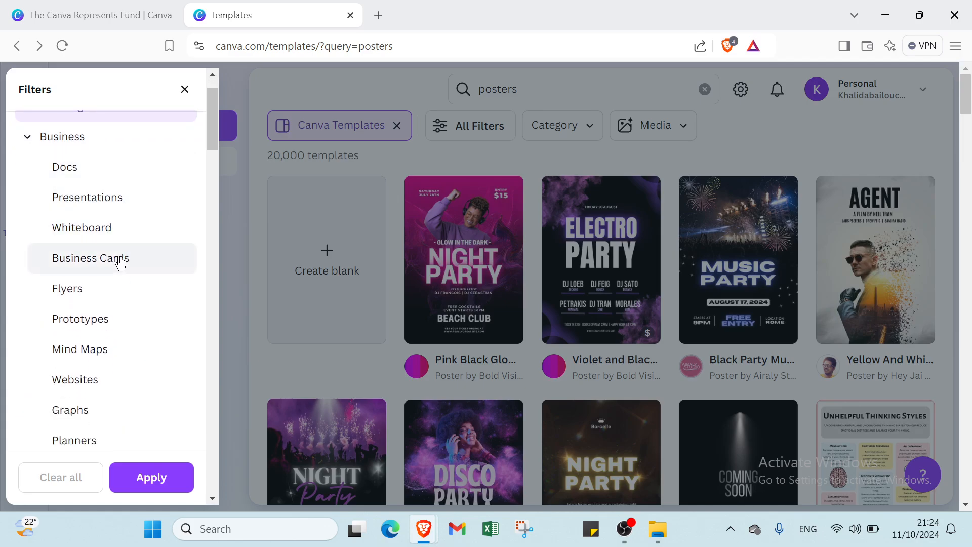
scroll(92, 293, down, 1)
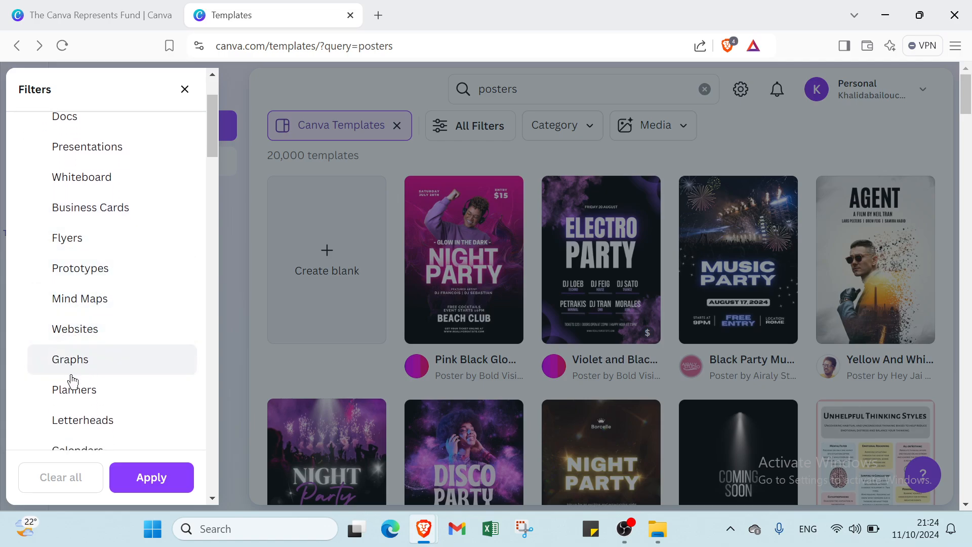
scroll(99, 389, down, 2)
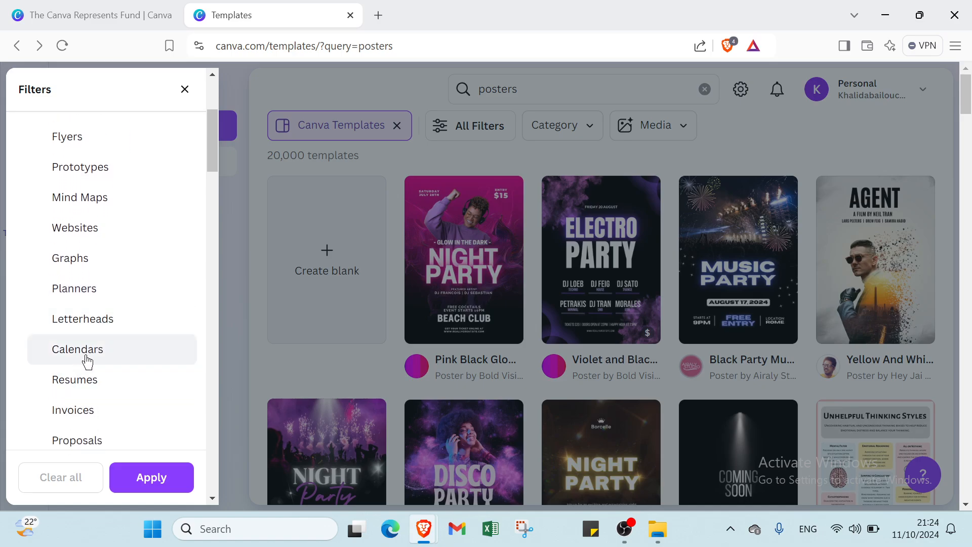
scroll(83, 357, down, 2)
scroll(84, 320, down, 1)
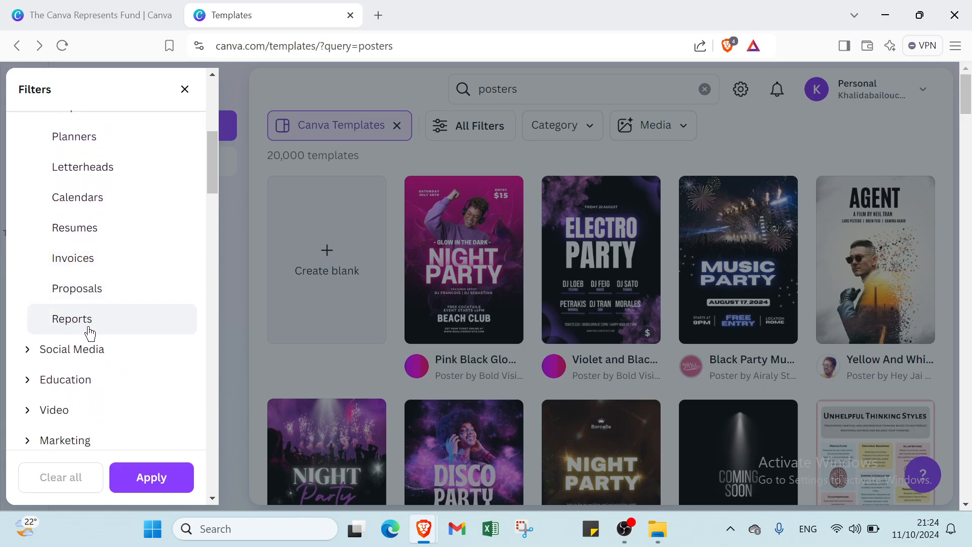
Expand the Social Media category in the filters and review its subcategories
scroll(86, 331, down, 1)
click(69, 301)
scroll(69, 306, down, 2)
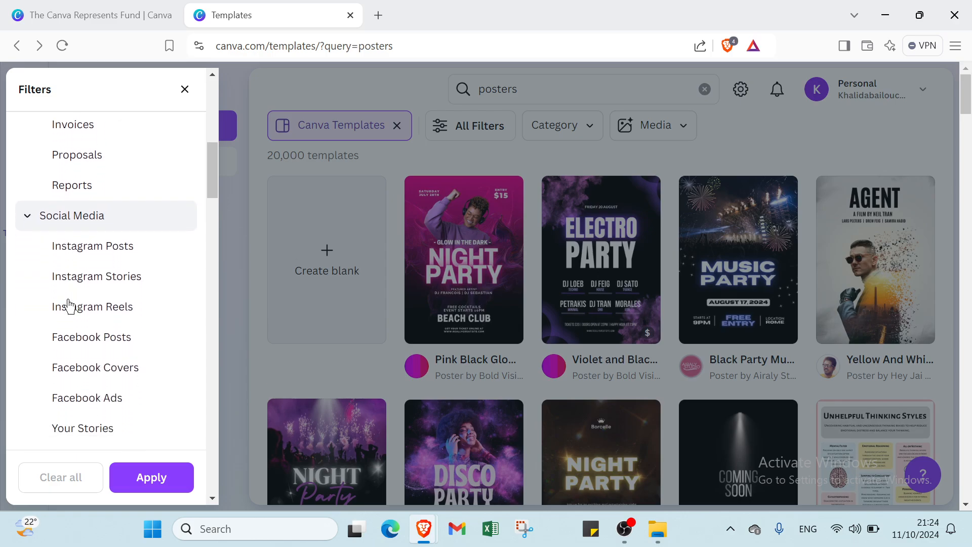
scroll(85, 246, down, 4)
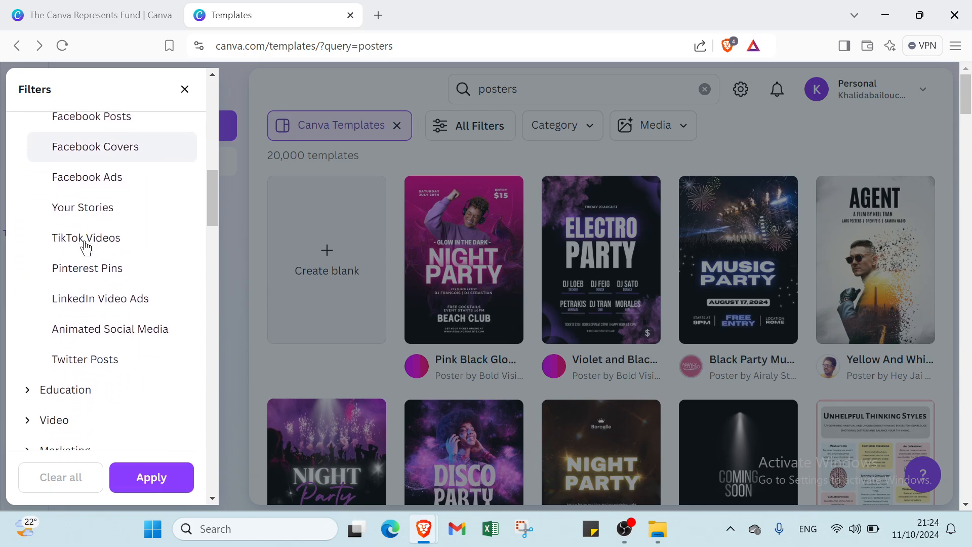
scroll(85, 247, down, 3)
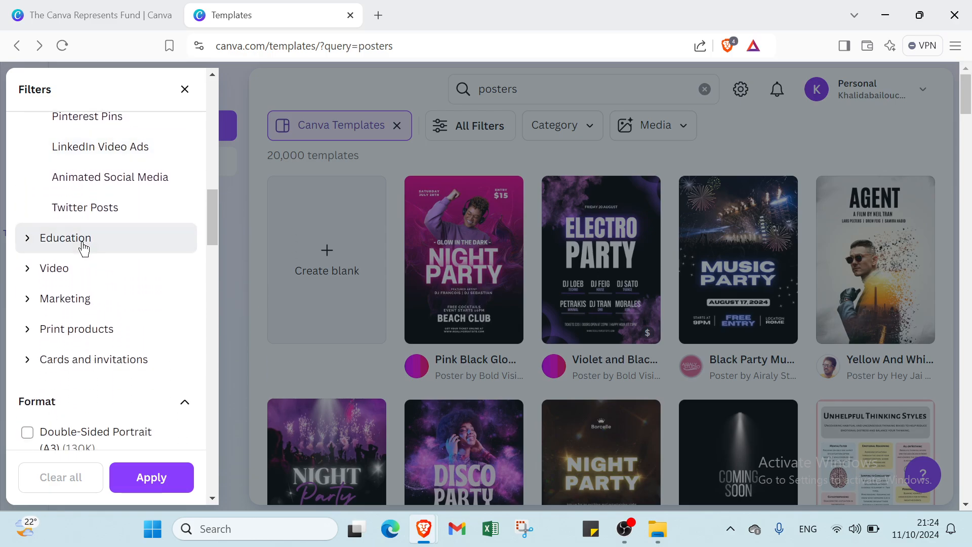
Expand the Education and Video filter categories and look over their subcategories
click(83, 248)
scroll(83, 246, down, 1)
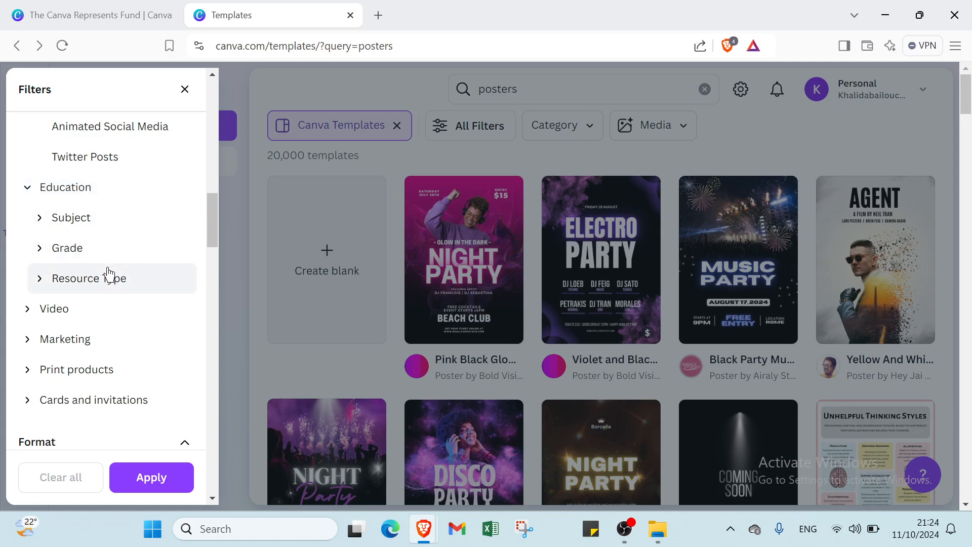
click(89, 317)
scroll(89, 317, down, 2)
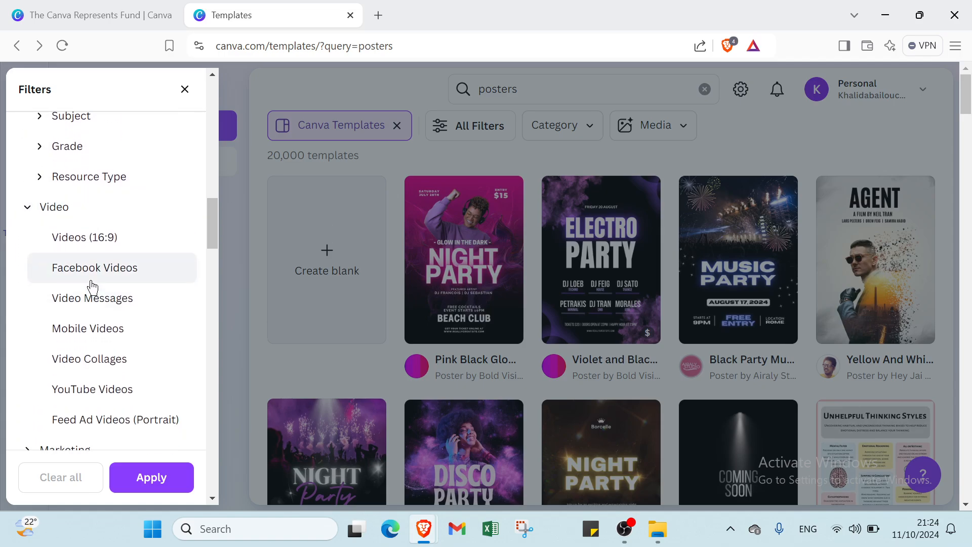
Expand the Marketing filter category and review its subcategories down to the Format options
scroll(92, 287, down, 3)
click(84, 299)
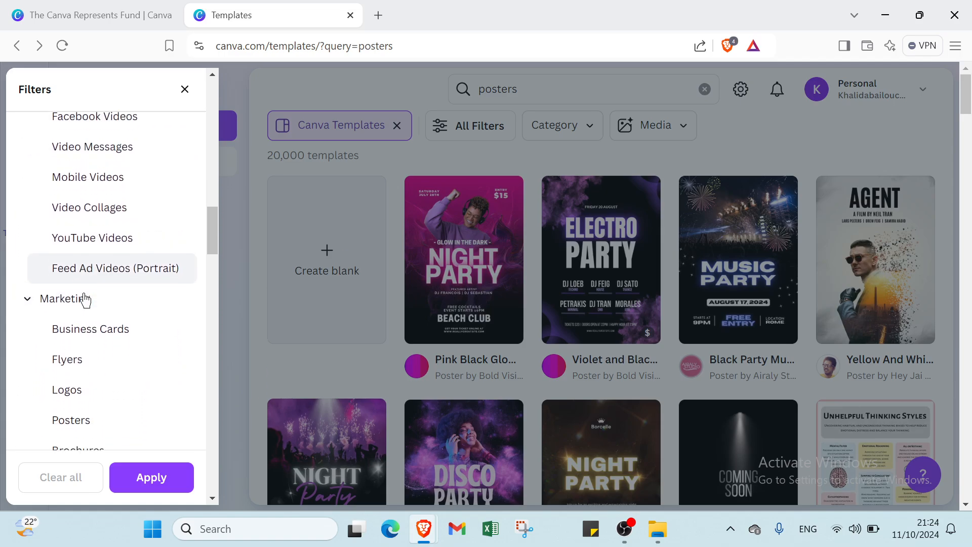
scroll(85, 300, down, 6)
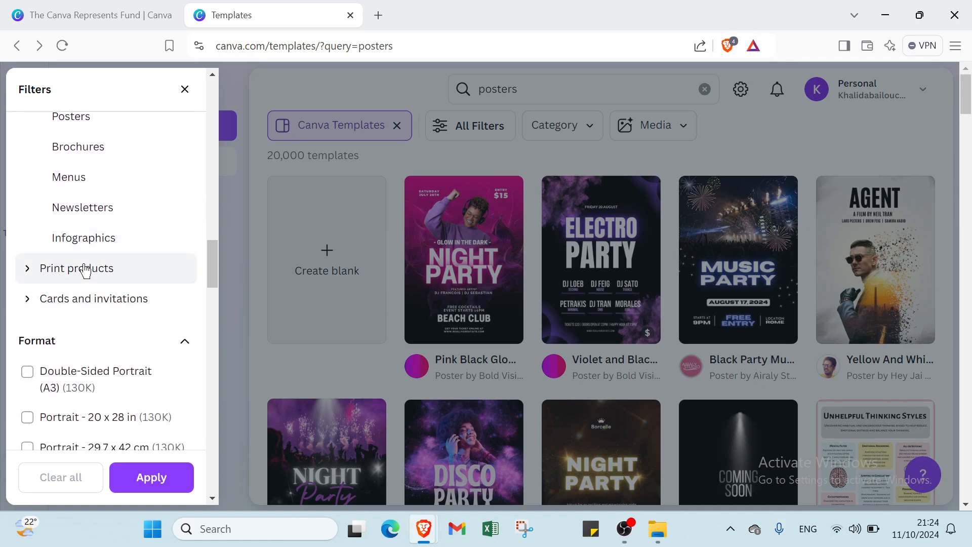
Expand the Print products and Cards and invitations filter categories and look over their subcategories
click(85, 268)
scroll(83, 269, down, 4)
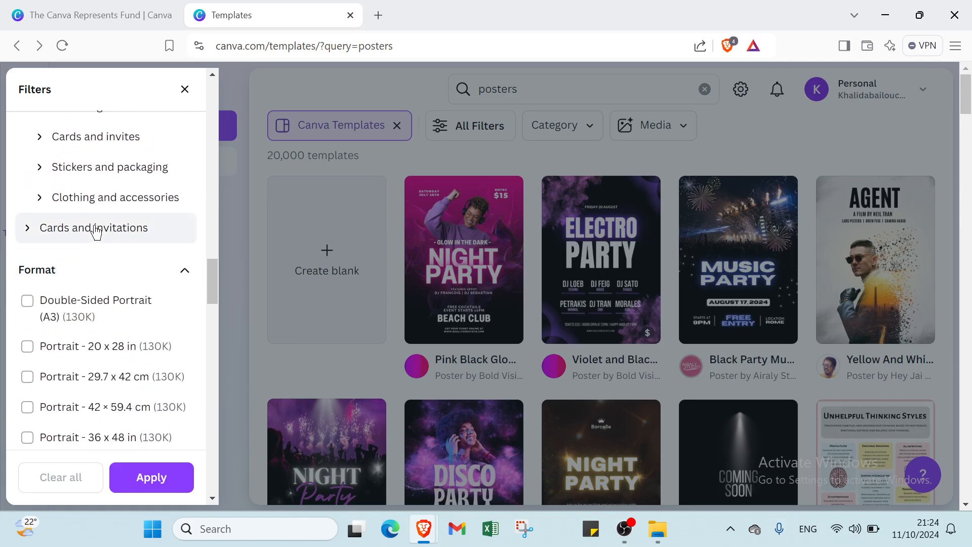
click(96, 232)
scroll(96, 232, down, 3)
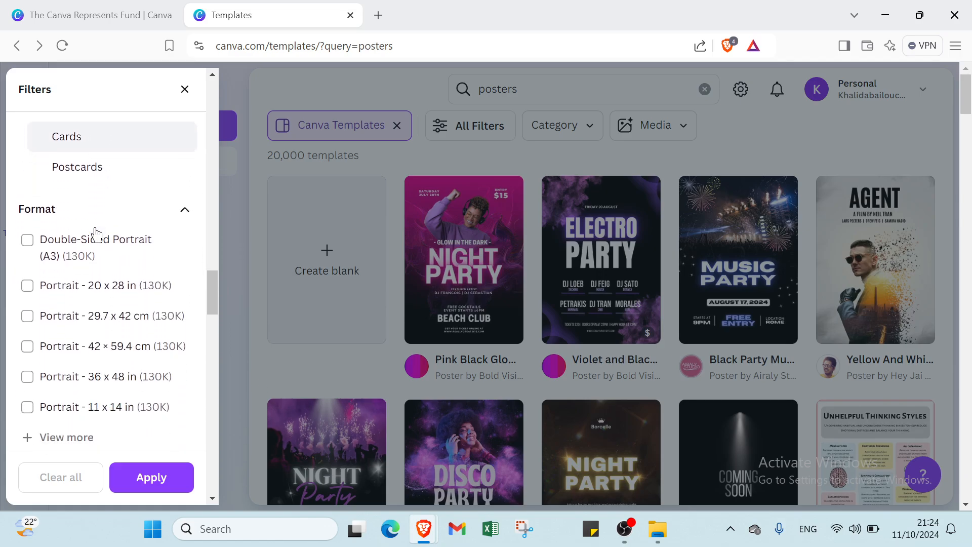
Review the remaining template filters, from Format, Style, Language and Theme through Feature and Grade down to Price and Color
scroll(107, 246, down, 2)
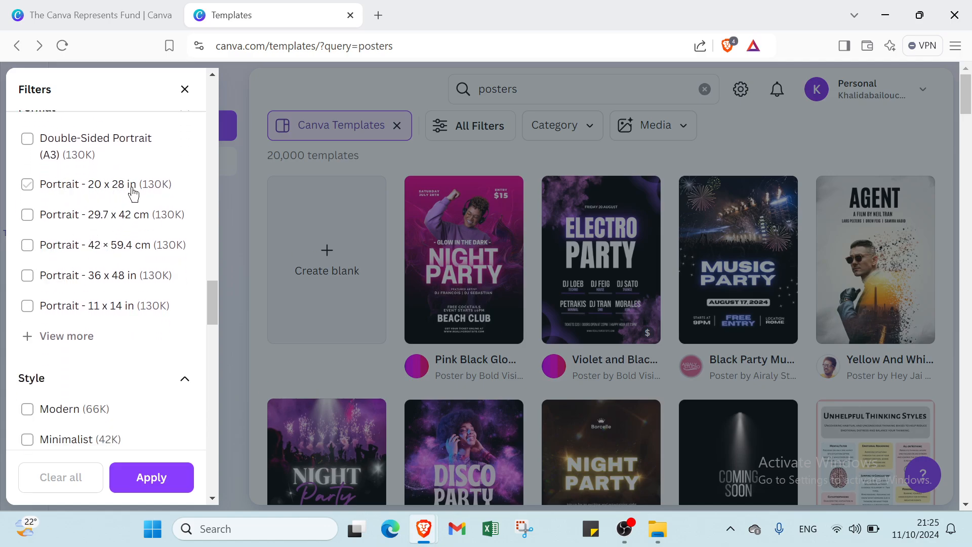
scroll(129, 202, down, 3)
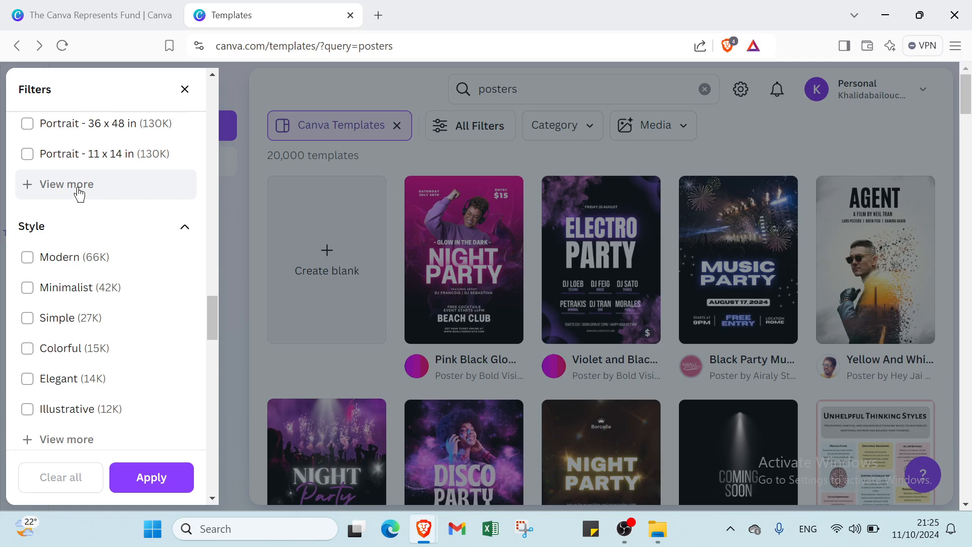
scroll(79, 191, up, 4)
scroll(74, 193, down, 5)
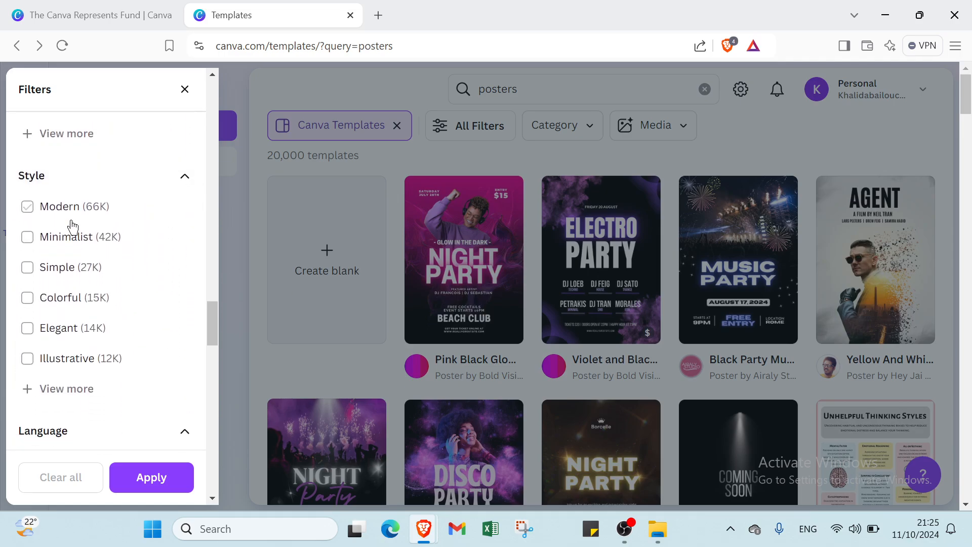
scroll(74, 233, down, 4)
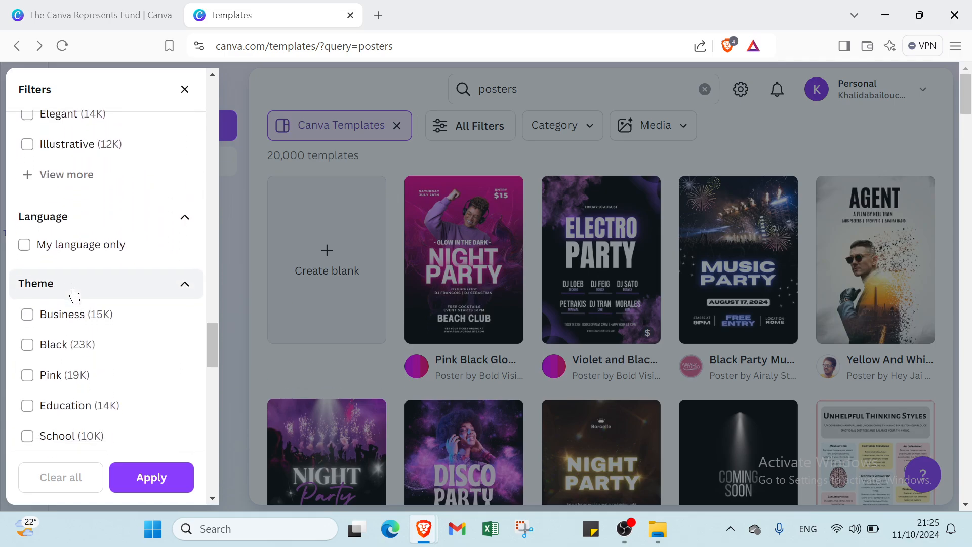
scroll(75, 295, down, 2)
scroll(75, 293, down, 4)
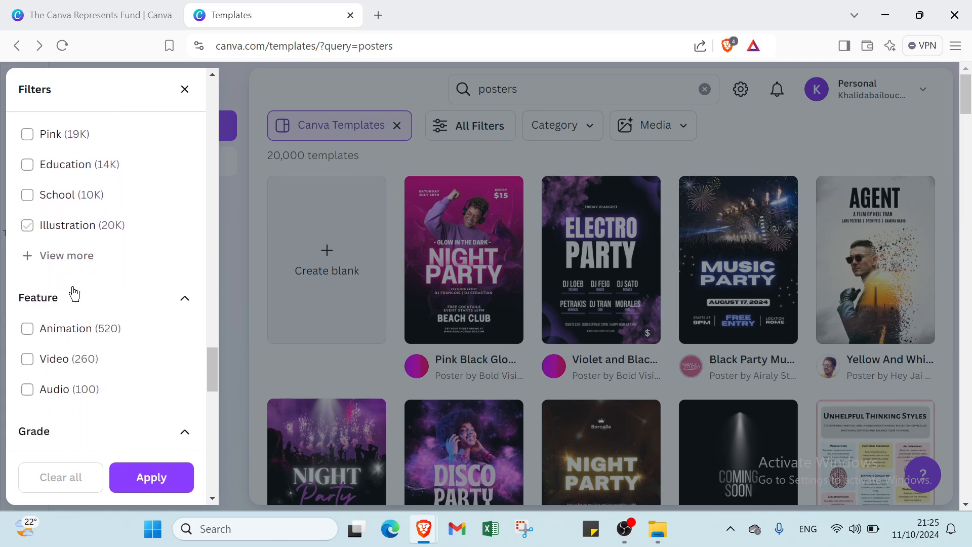
scroll(98, 267, down, 10)
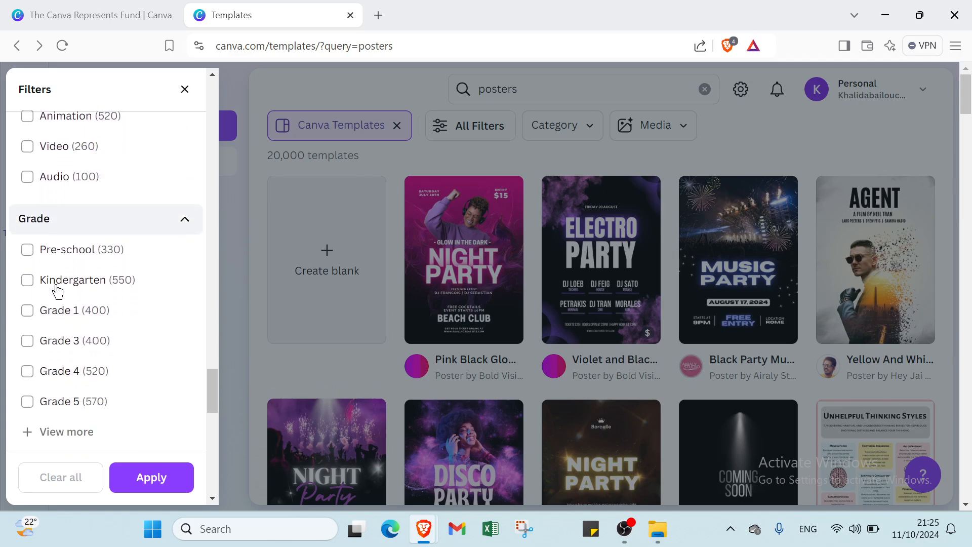
scroll(57, 227, down, 9)
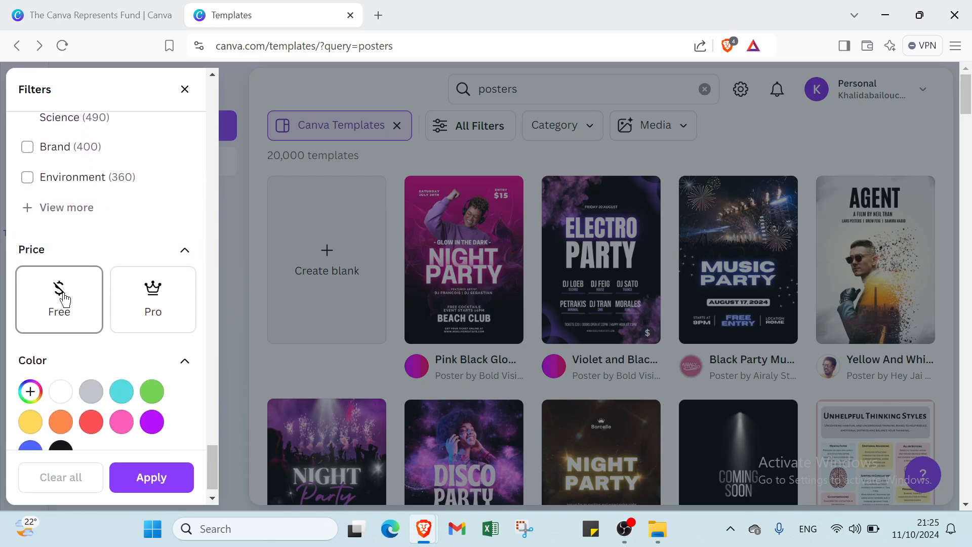
Filter the poster templates to Free ones and open the Red And Black Horror Movie Poster template for customizing
click(64, 300)
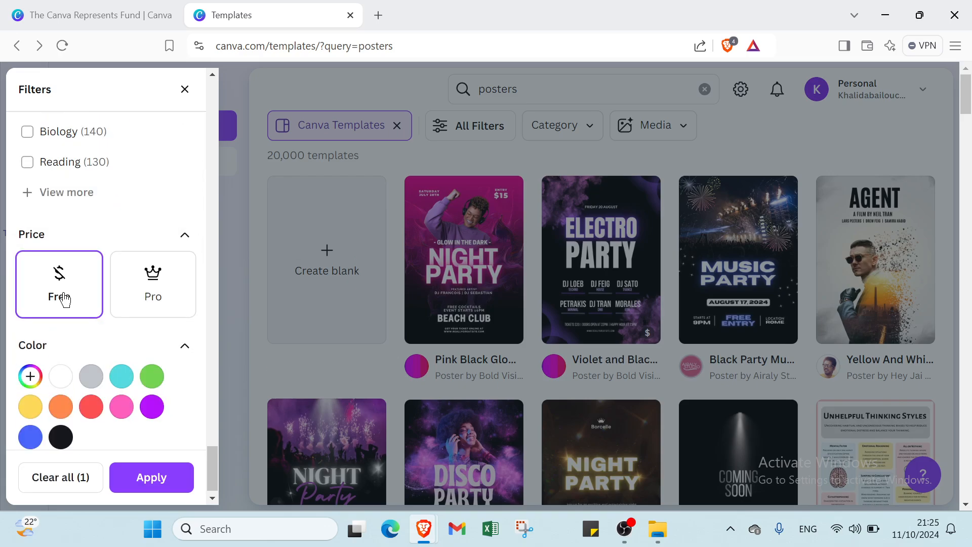
click(150, 477)
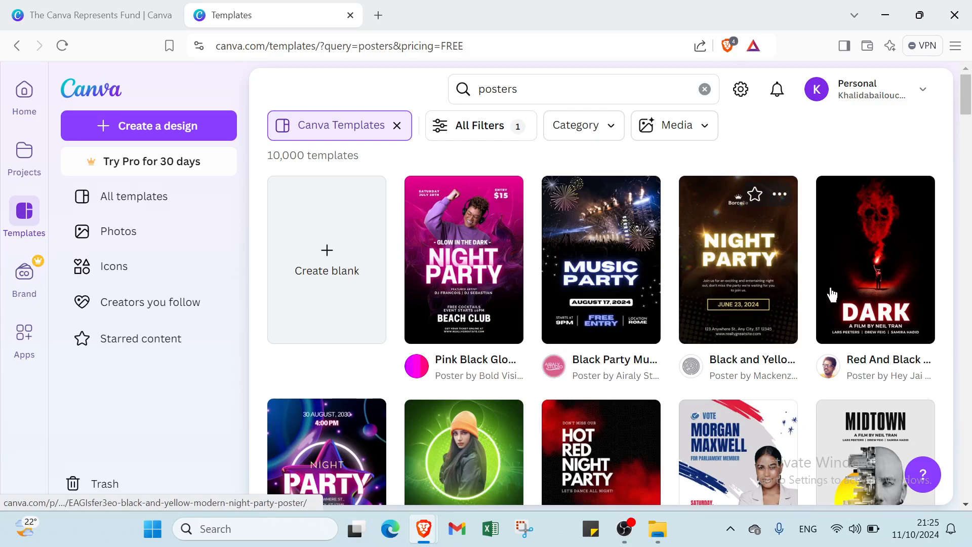
click(870, 289)
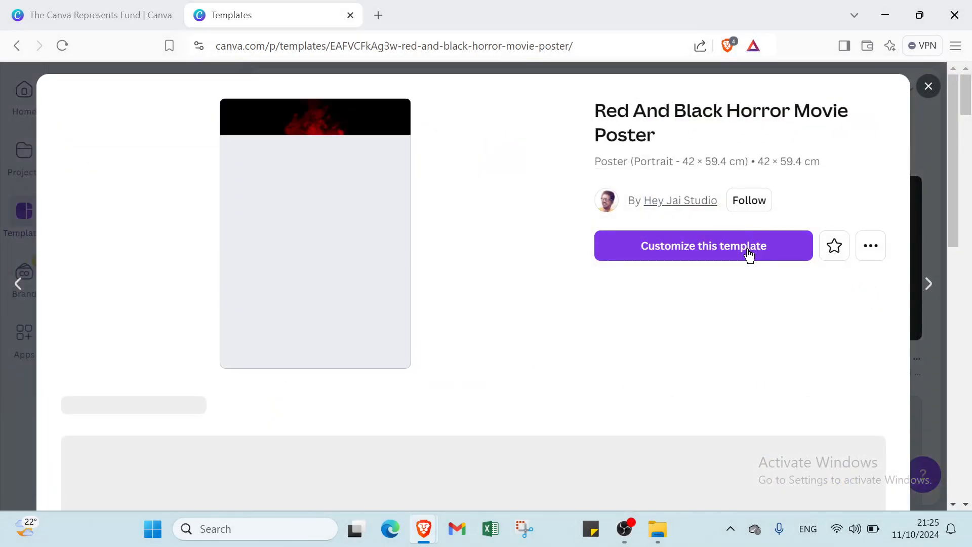
click(749, 253)
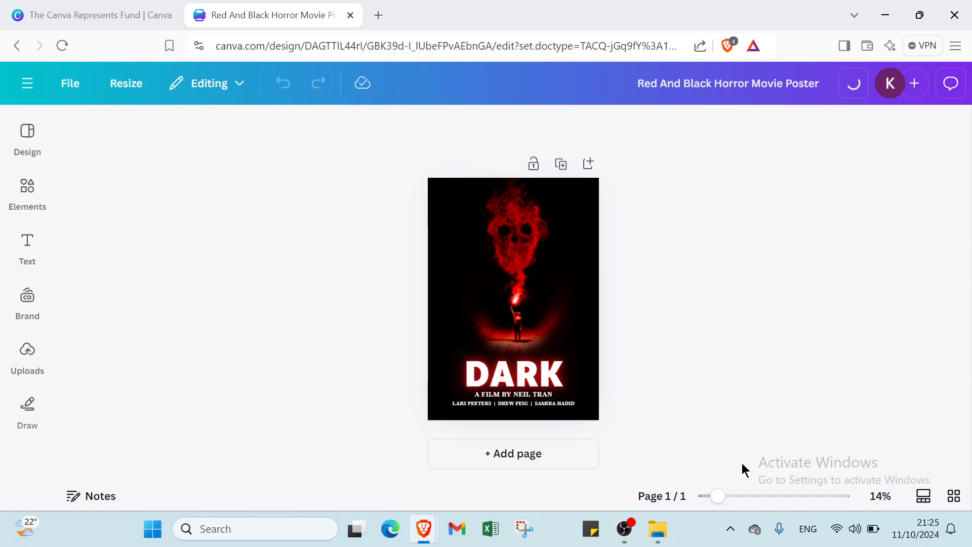
Enlarge the poster view to 21% and look over the design
click(739, 496)
drag(737, 498, 731, 497)
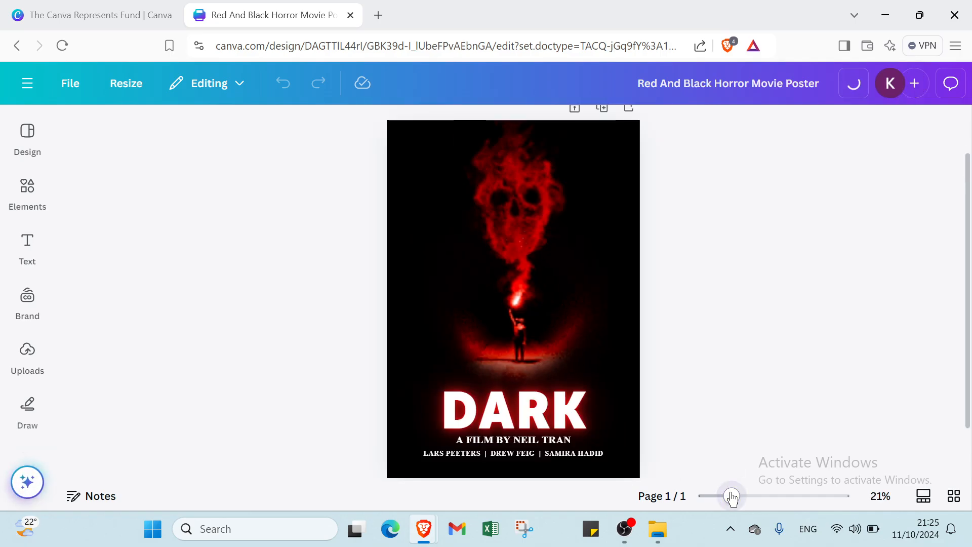
scroll(616, 284, up, 1)
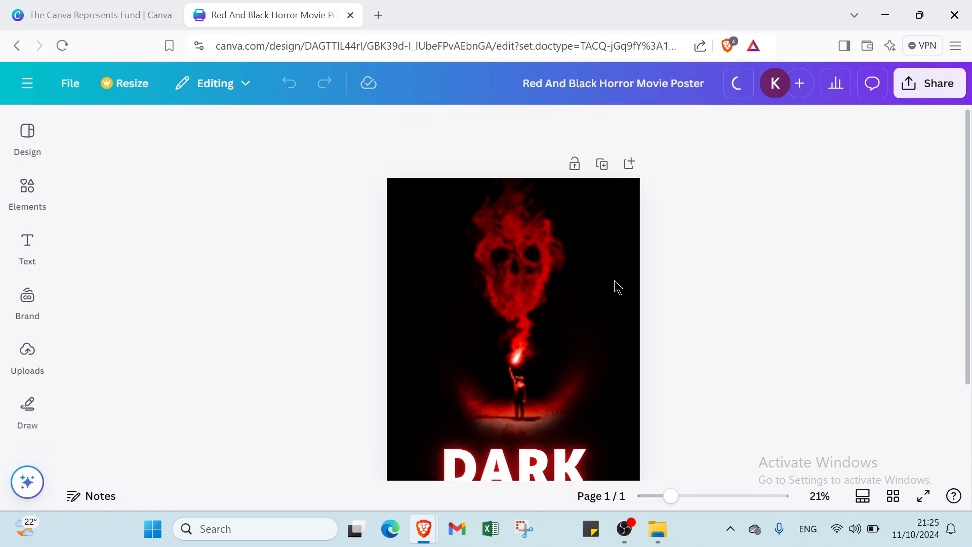
scroll(614, 282, down, 1)
scroll(622, 269, up, 1)
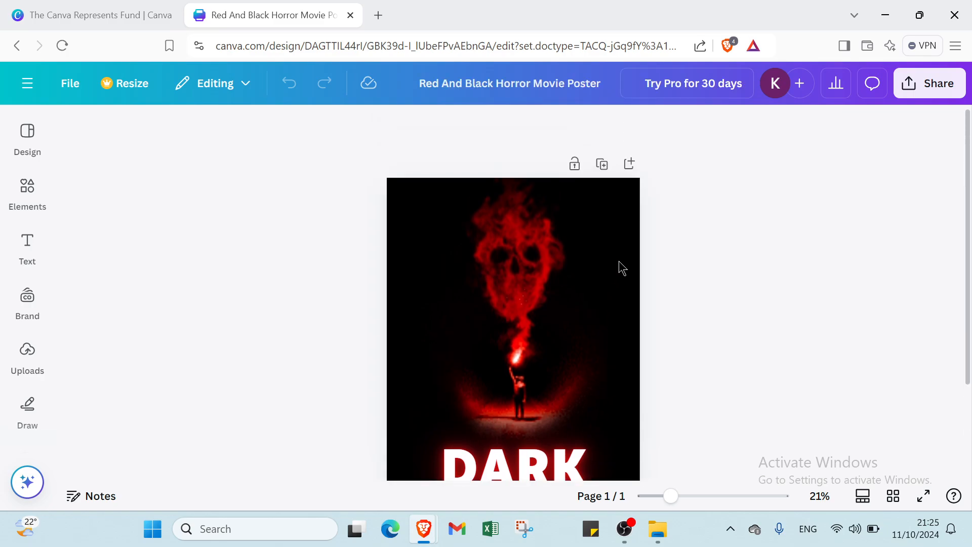
Duplicate the poster page and add a new page directly after page 1
click(607, 167)
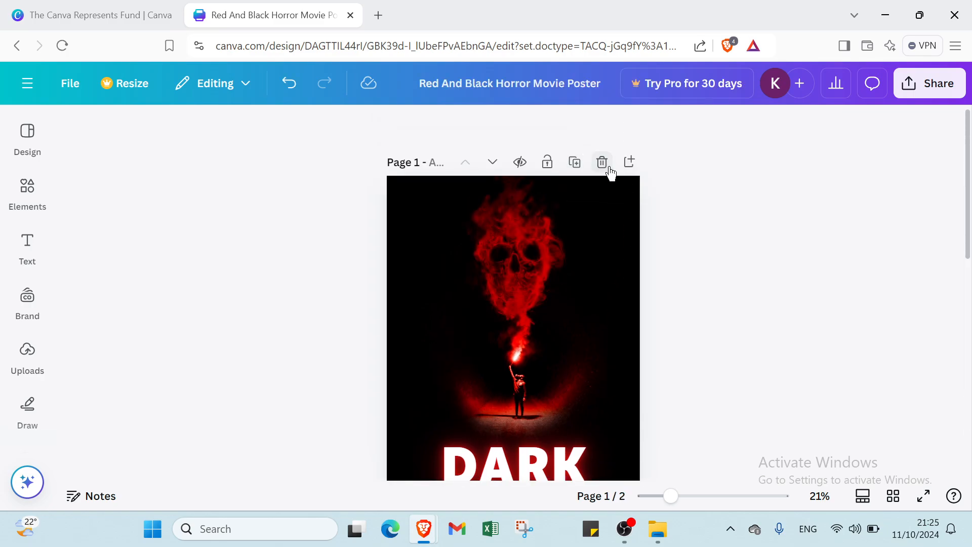
scroll(611, 243, up, 4)
scroll(617, 226, up, 3)
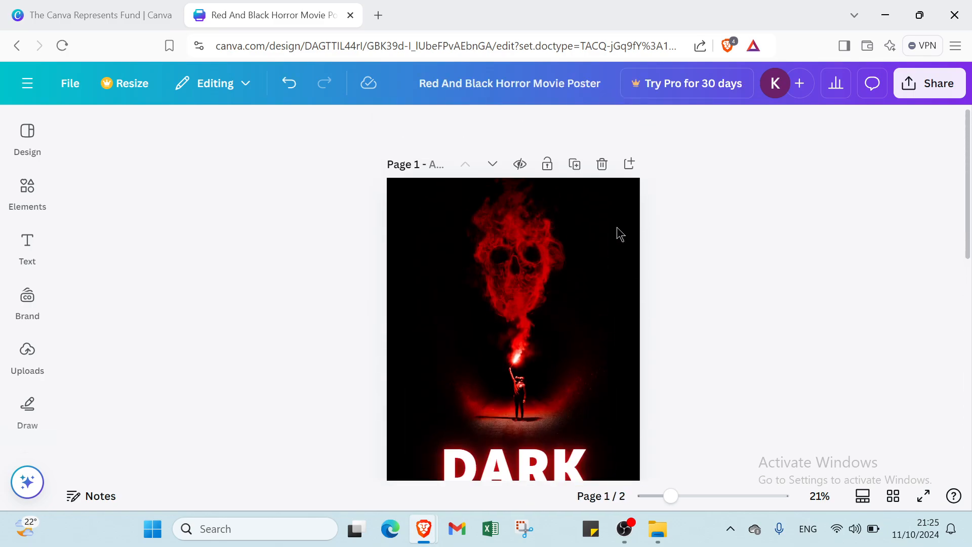
click(629, 164)
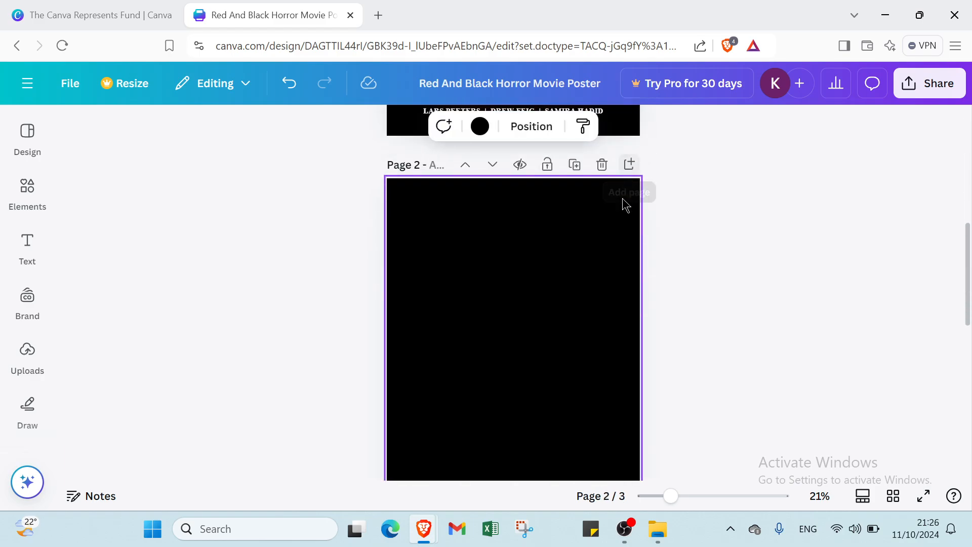
scroll(601, 243, up, 3)
scroll(601, 239, up, 5)
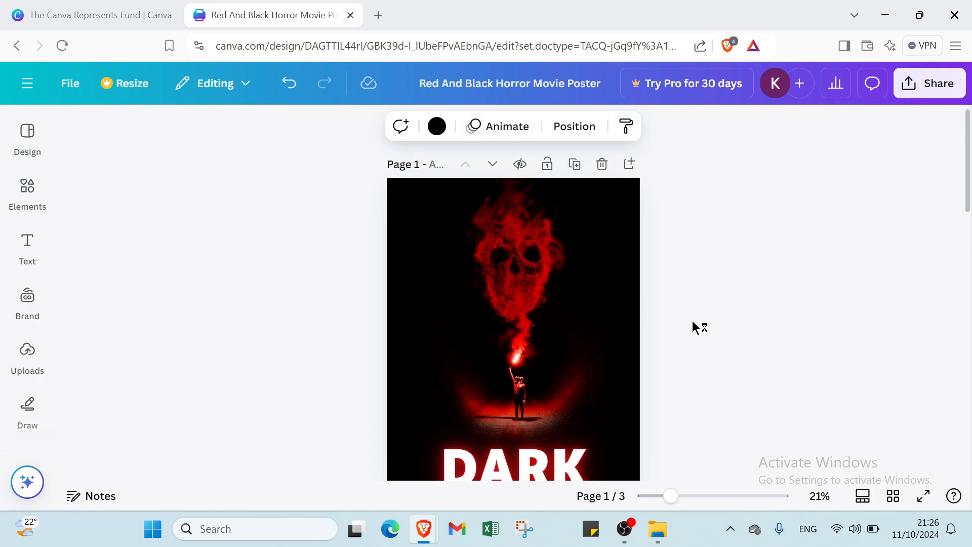
Undo both the added page and the page duplication
click(296, 89)
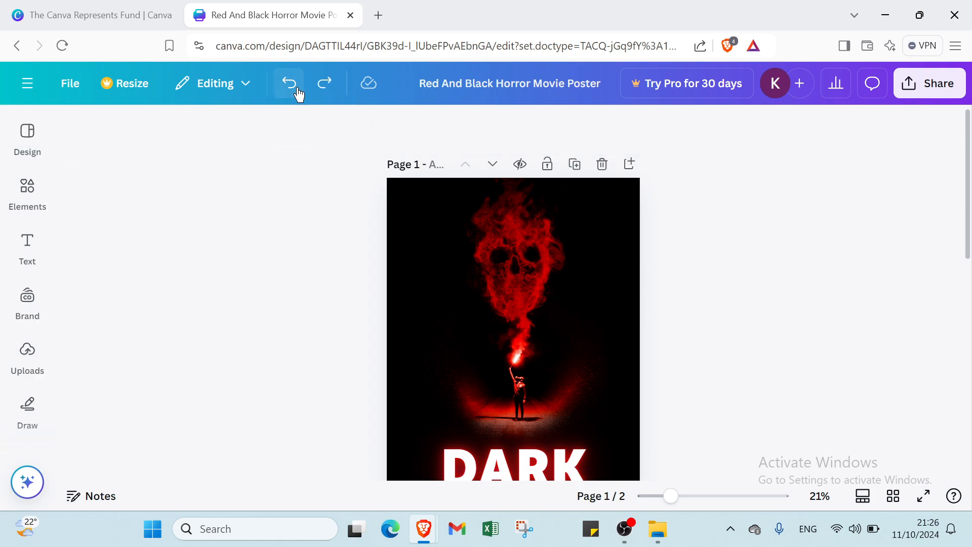
click(297, 87)
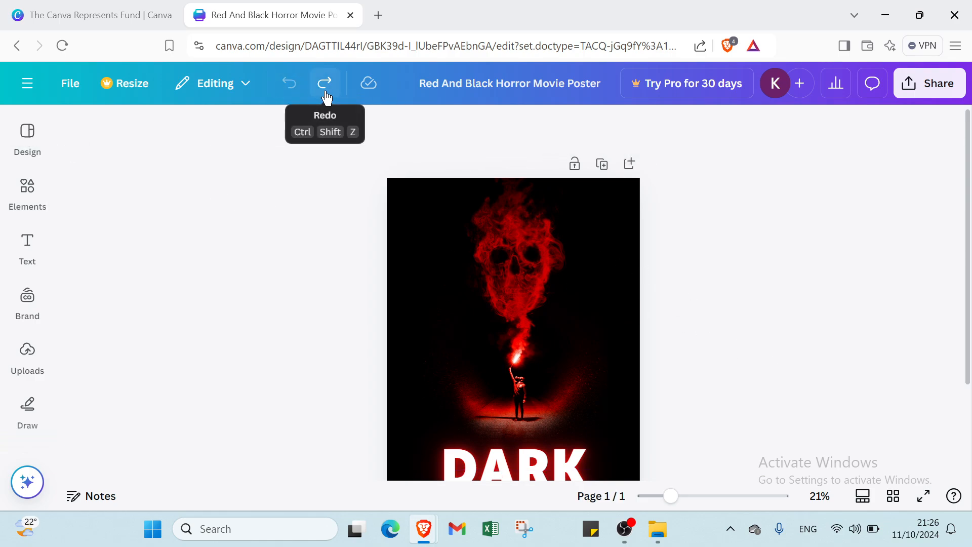
scroll(810, 144, down, 3)
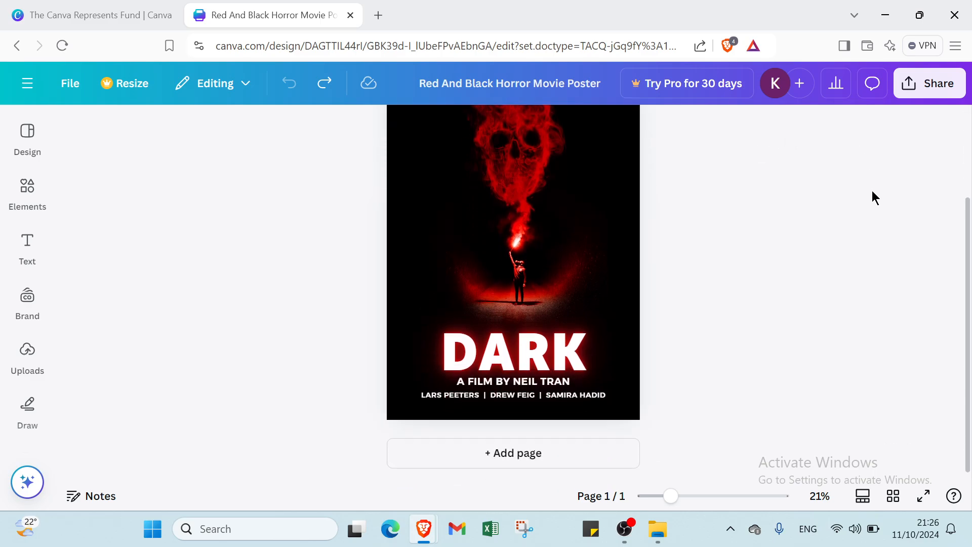
Preview the design with page thumbnails and in grid view, and return to the normal scrolling page view
click(866, 495)
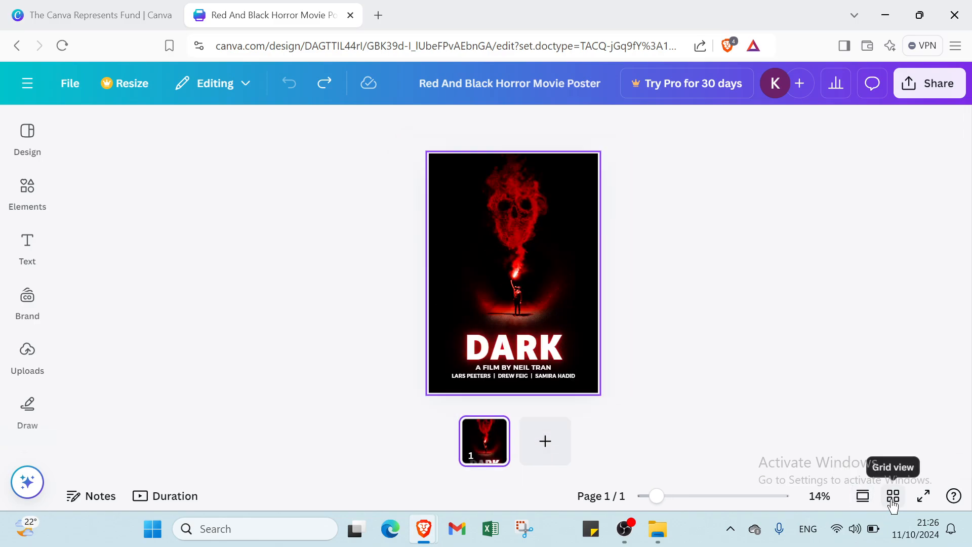
click(862, 496)
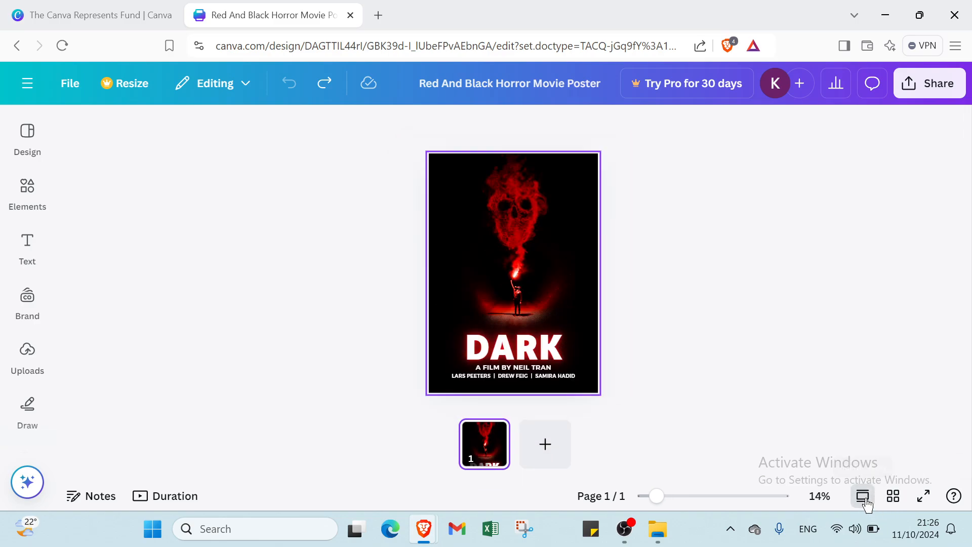
click(896, 497)
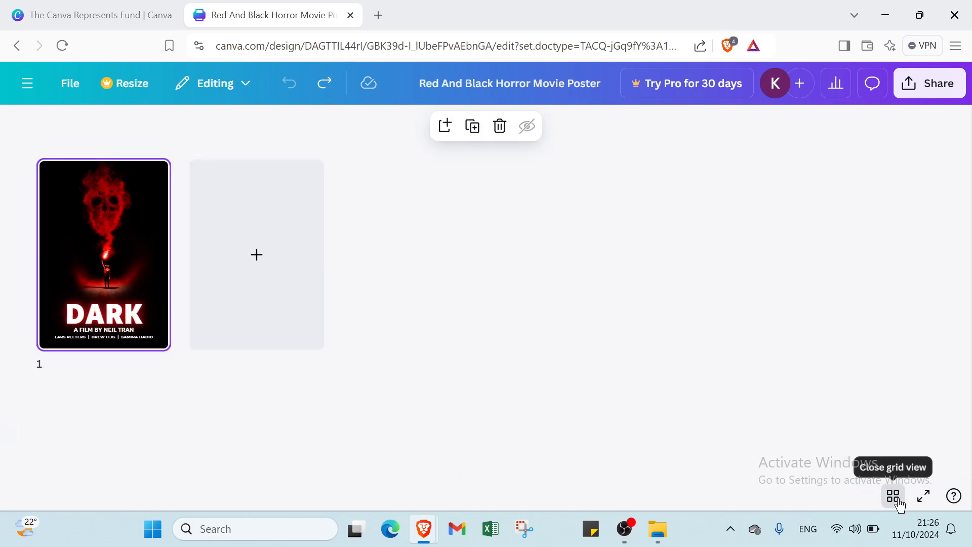
click(894, 497)
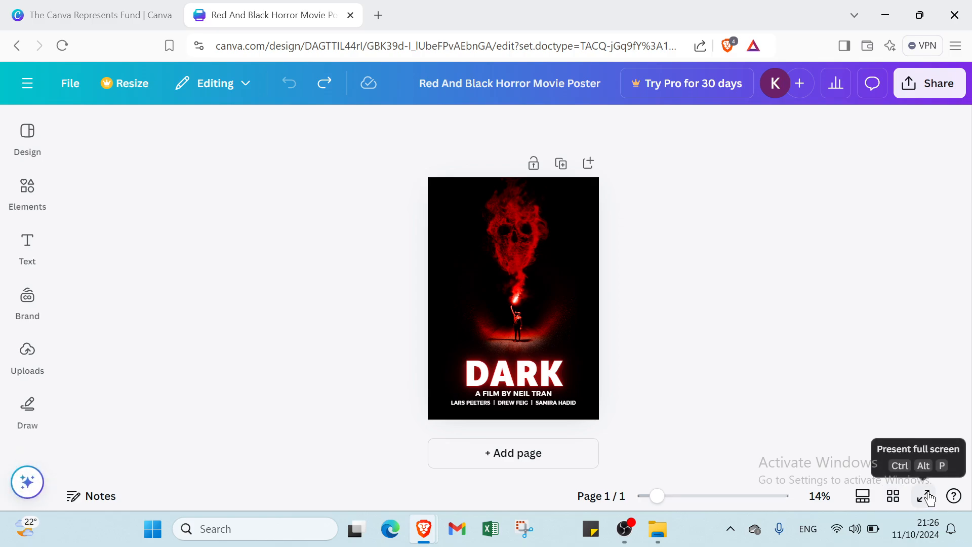
Open the help assistant, look at what it offers, and close it again
click(953, 495)
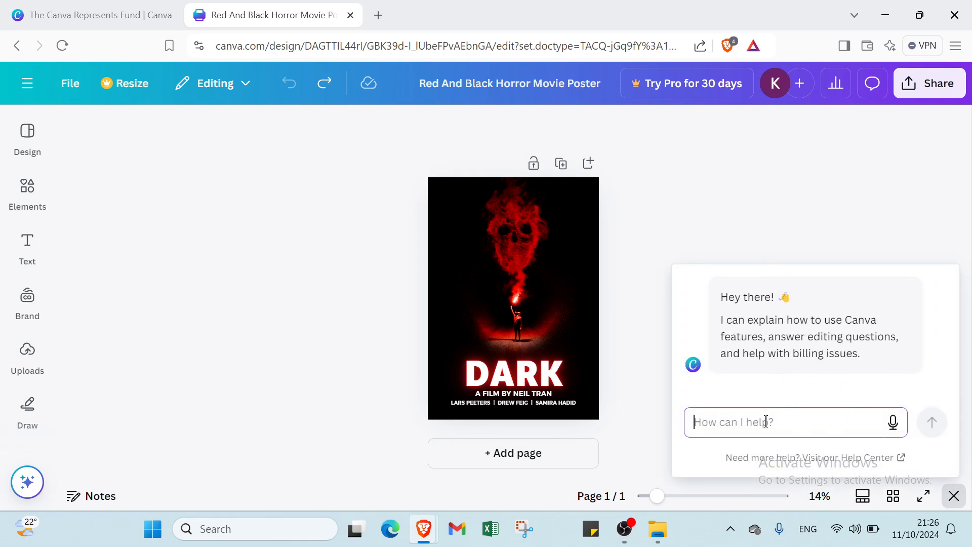
click(636, 395)
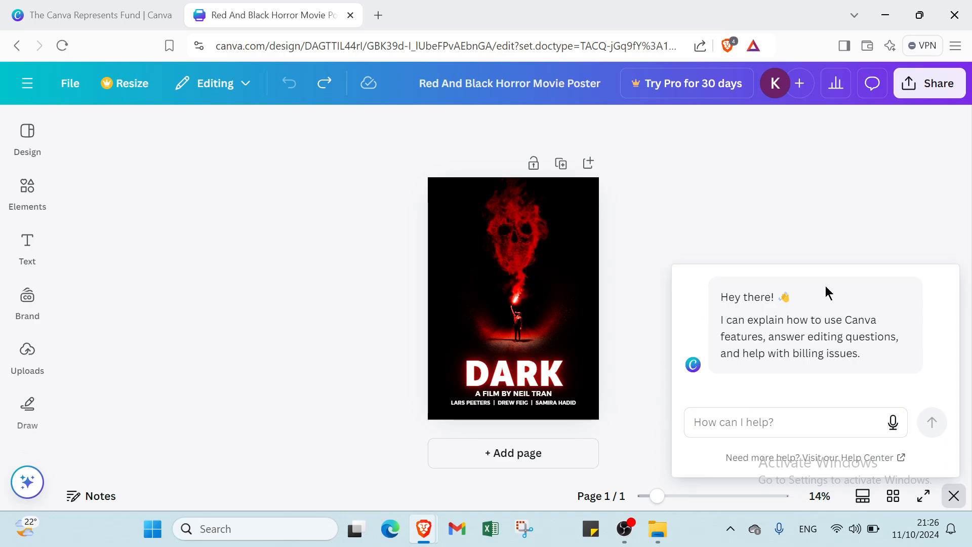
click(954, 496)
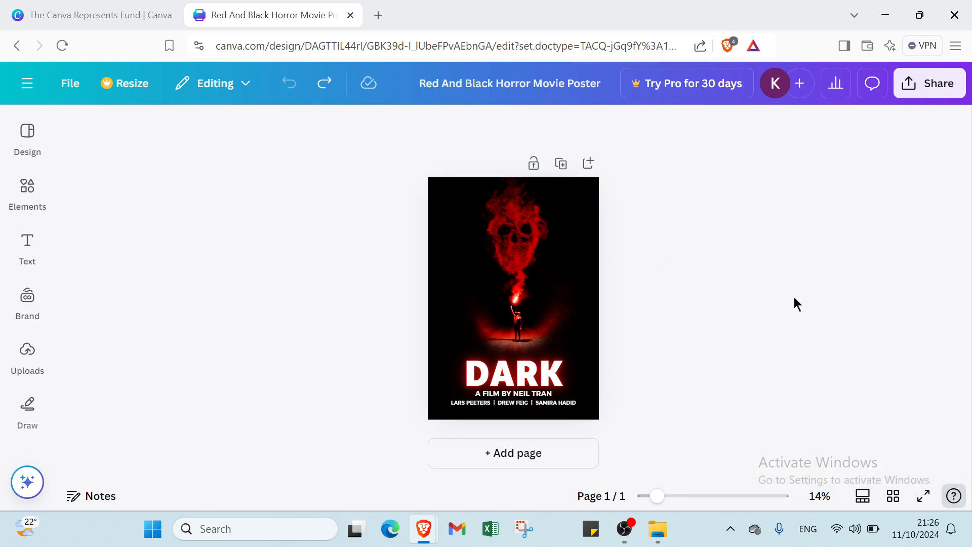
Delete the red smoke skull image from the poster and apply the recently used Electro Party Night template to the page
click(29, 138)
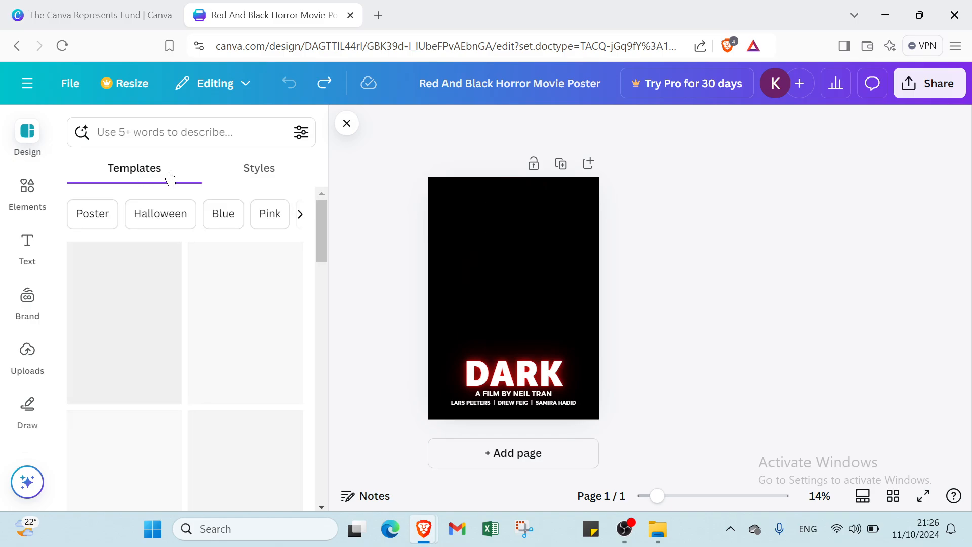
scroll(147, 344, down, 2)
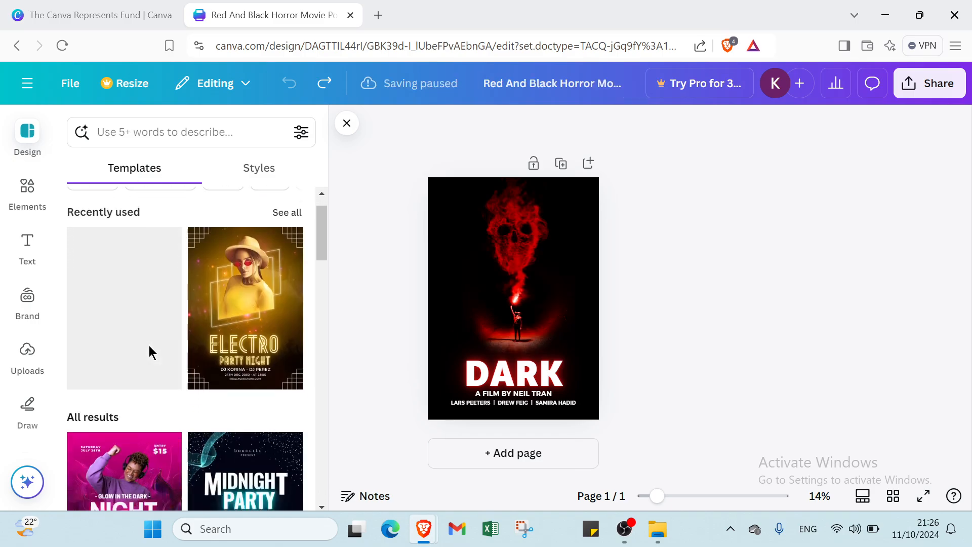
click(509, 267)
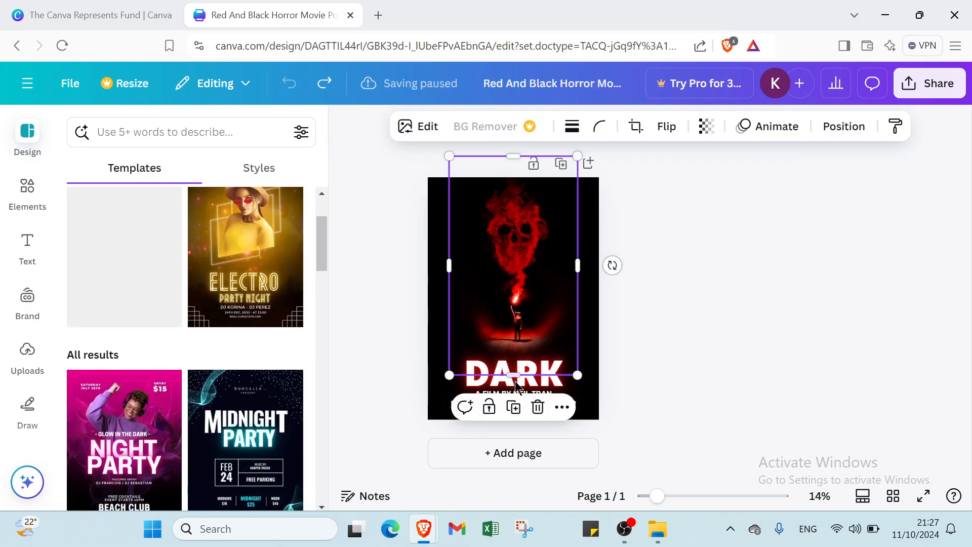
click(536, 406)
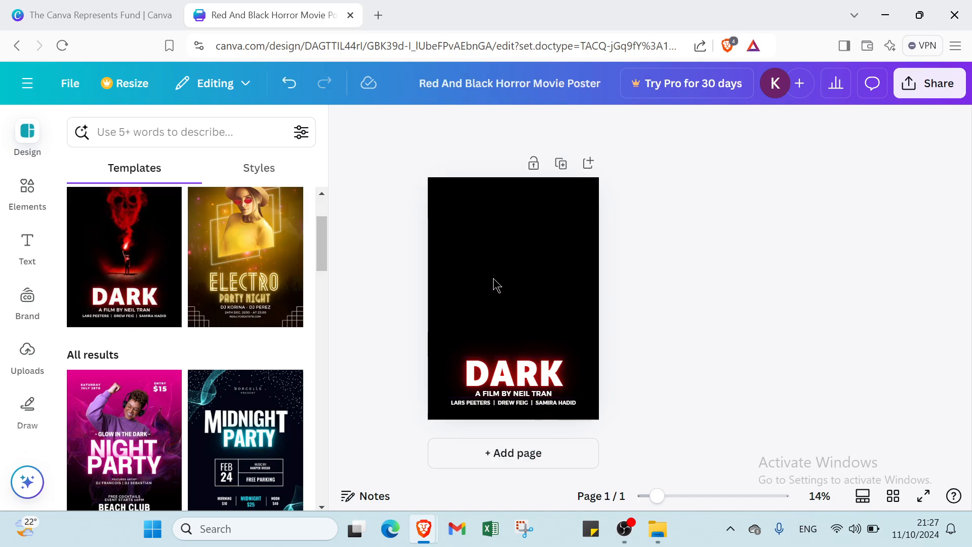
click(285, 244)
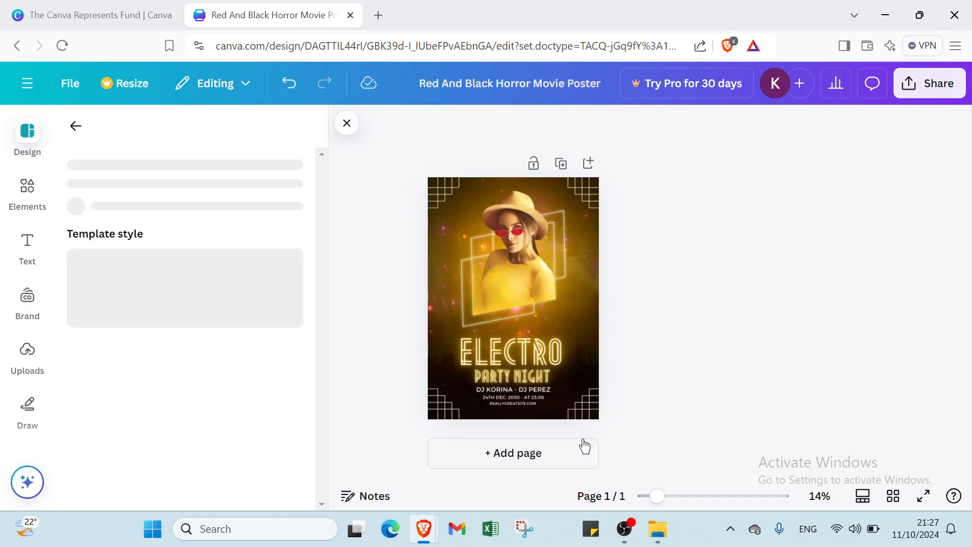
Open the elements library and look through its suggested search keywords, from frames and lines to water, grass, logos and food
click(29, 200)
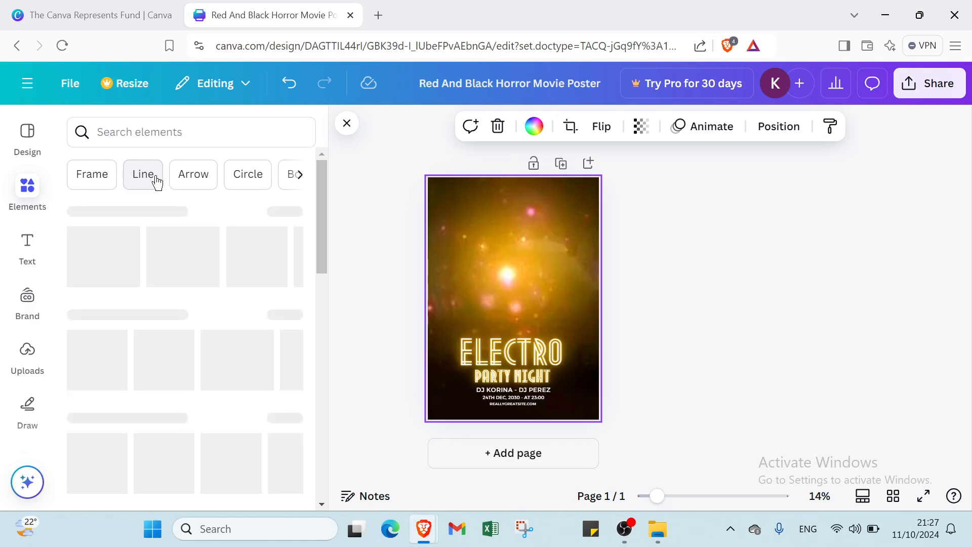
click(299, 176)
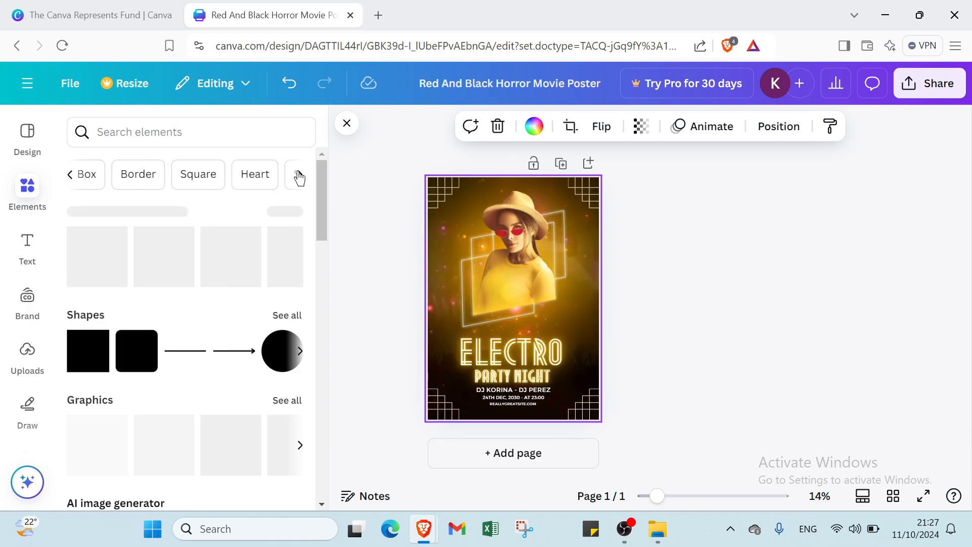
click(299, 176)
click(299, 176)
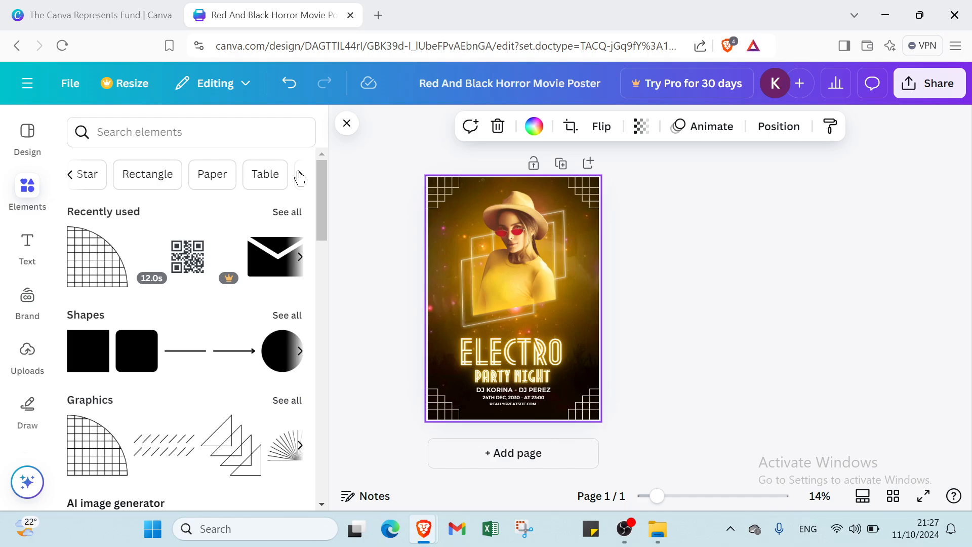
click(300, 176)
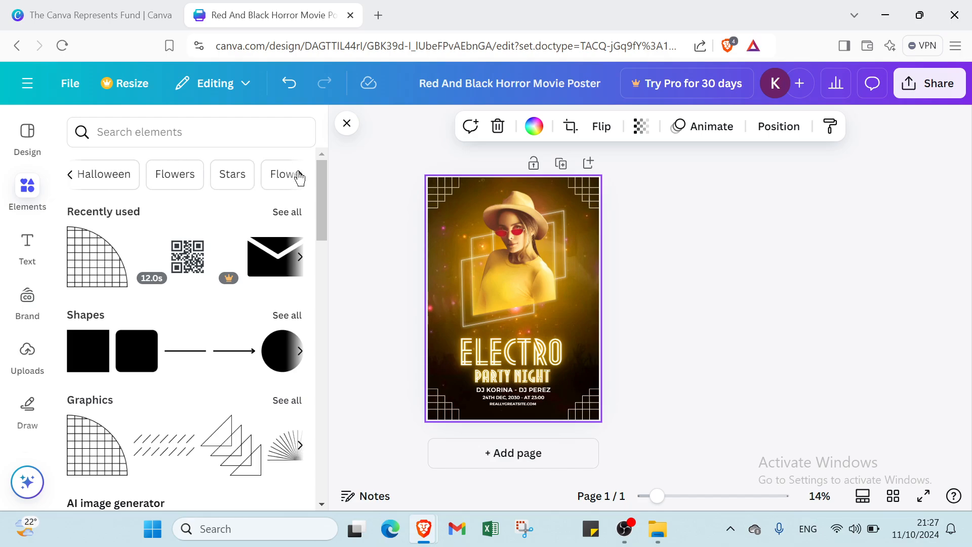
click(300, 176)
click(300, 176)
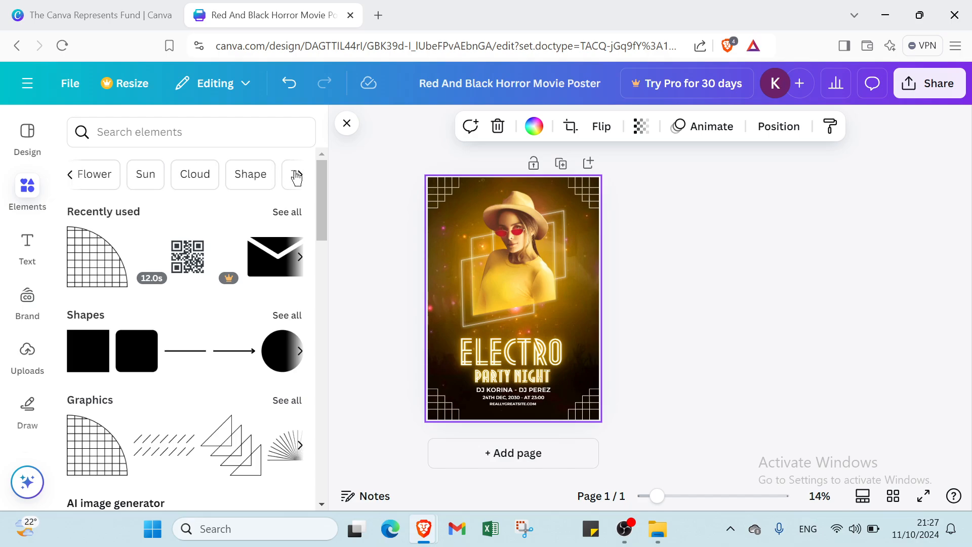
click(301, 176)
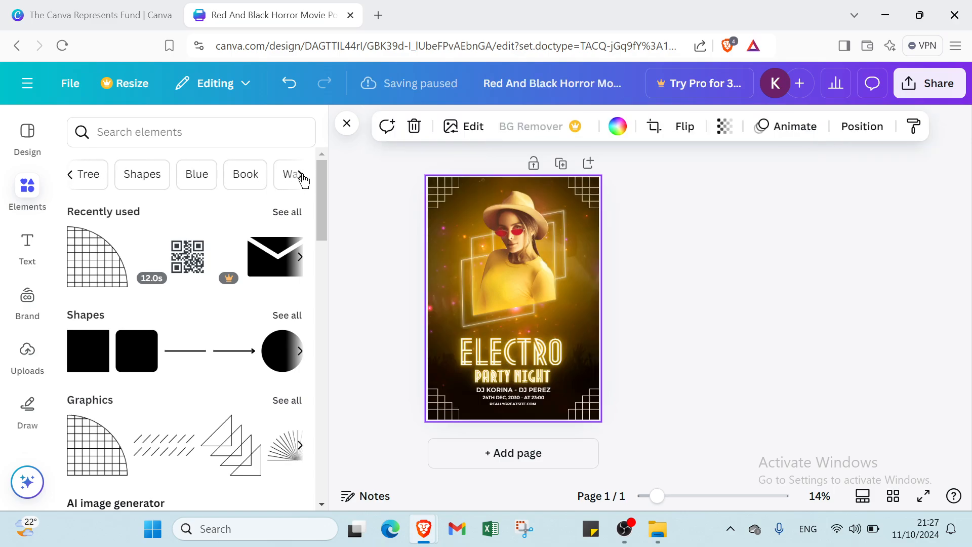
click(301, 176)
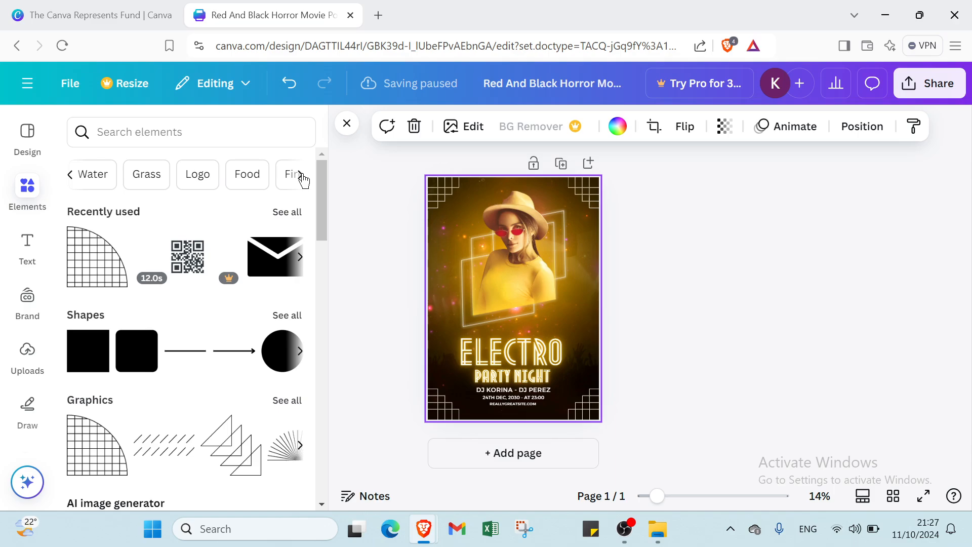
click(303, 175)
Add the quarter-circle grid, the diagonal dashes and the overlapping triangles graphics to the poster
scroll(218, 249, down, 6)
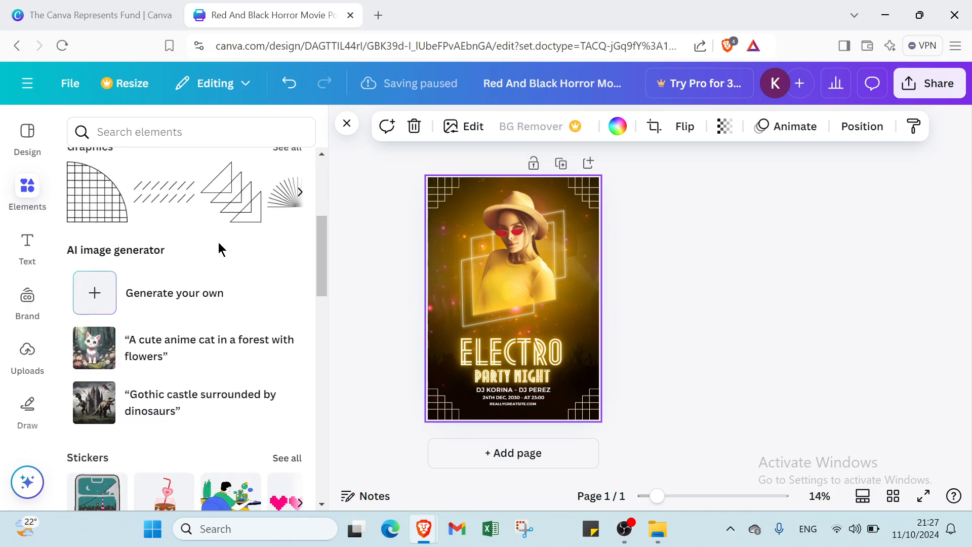
scroll(209, 249, up, 4)
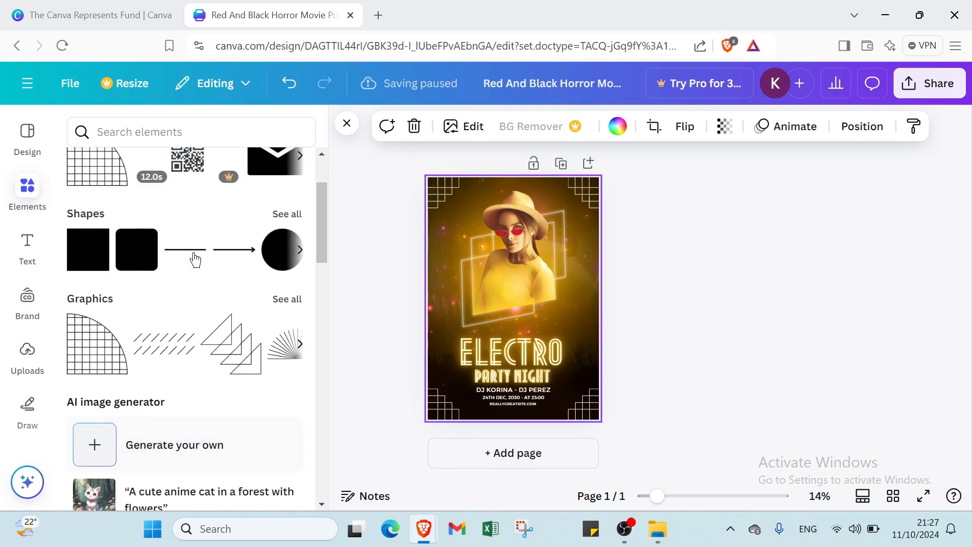
click(109, 349)
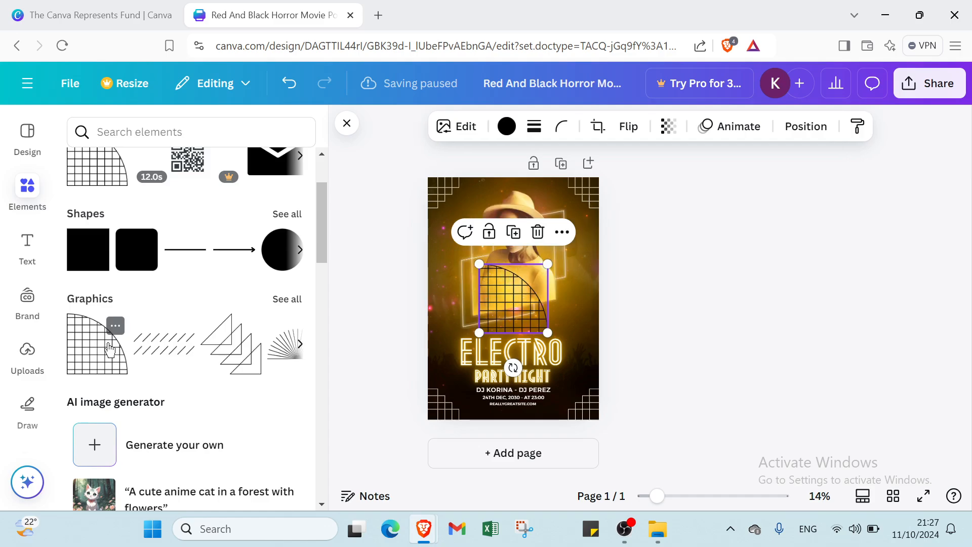
click(156, 349)
click(230, 344)
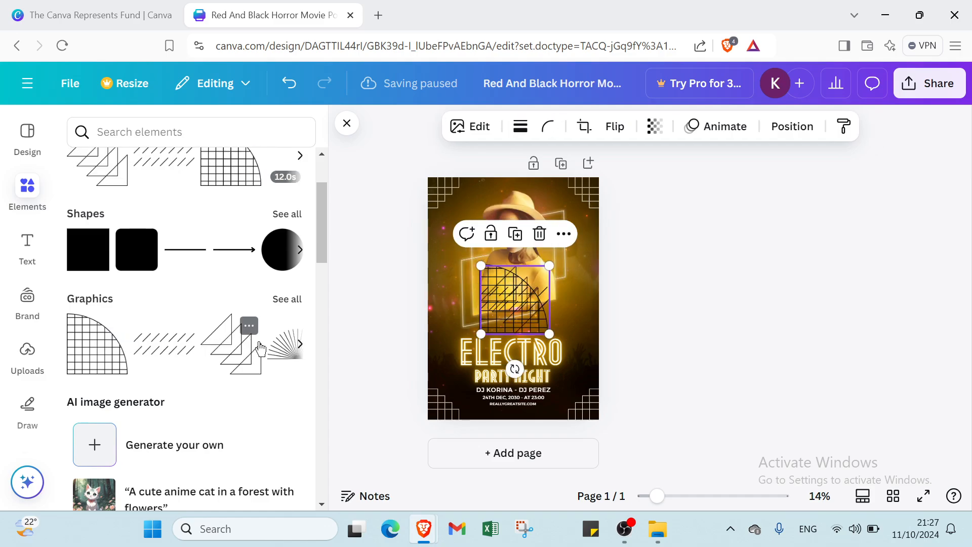
Browse the remaining element categories, including more graphics, stickers, photos, videos, audio, charts, tables, frames, grids and mockups
click(298, 349)
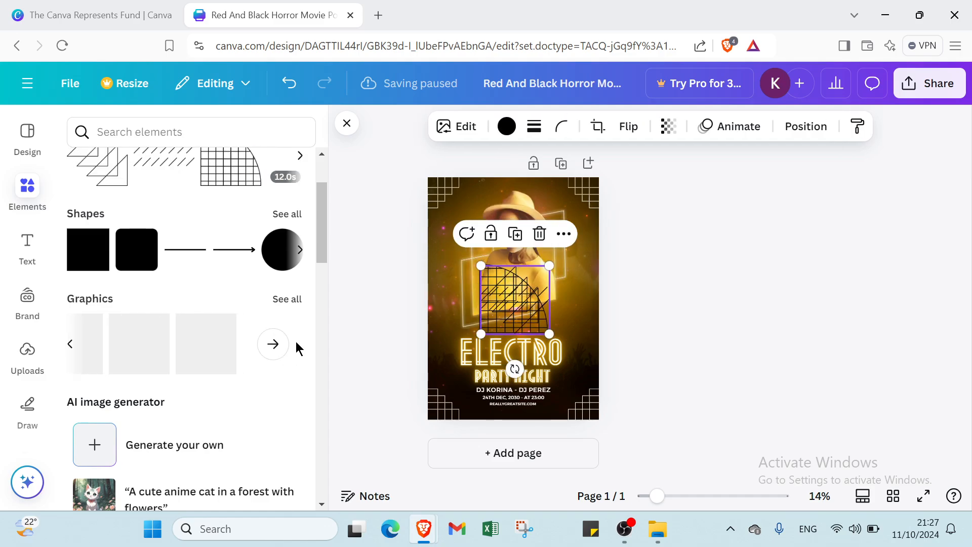
scroll(296, 341, down, 4)
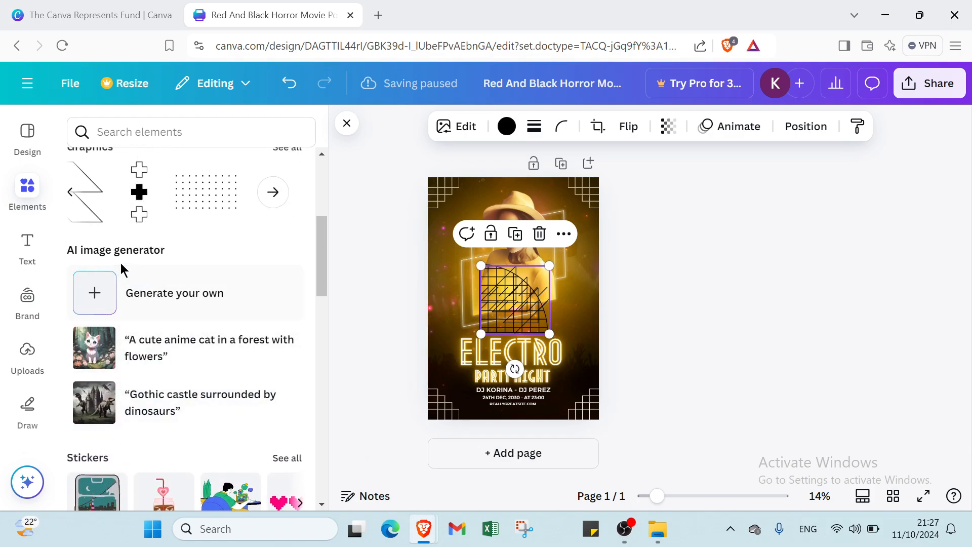
scroll(137, 257, down, 7)
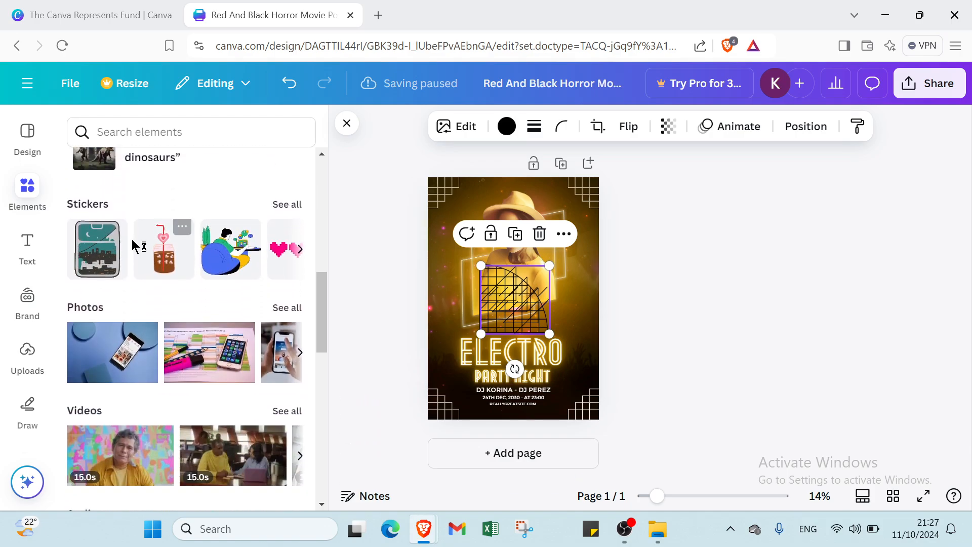
scroll(109, 279, down, 4)
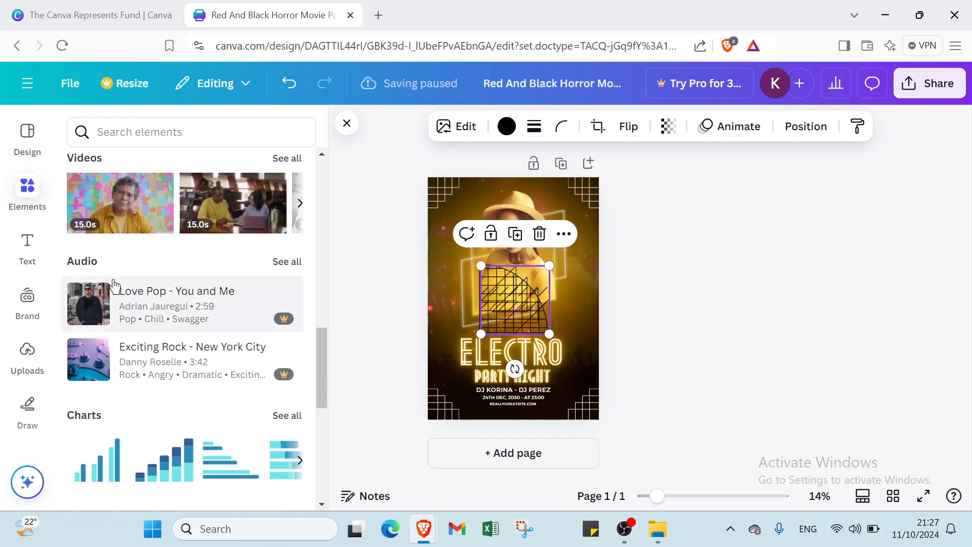
scroll(123, 288, down, 5)
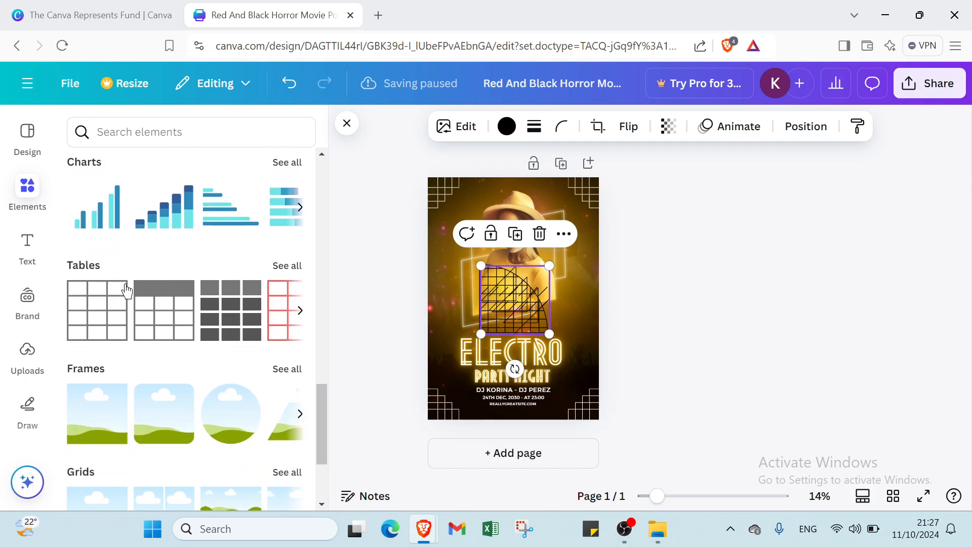
scroll(159, 329, down, 4)
scroll(145, 317, up, 2)
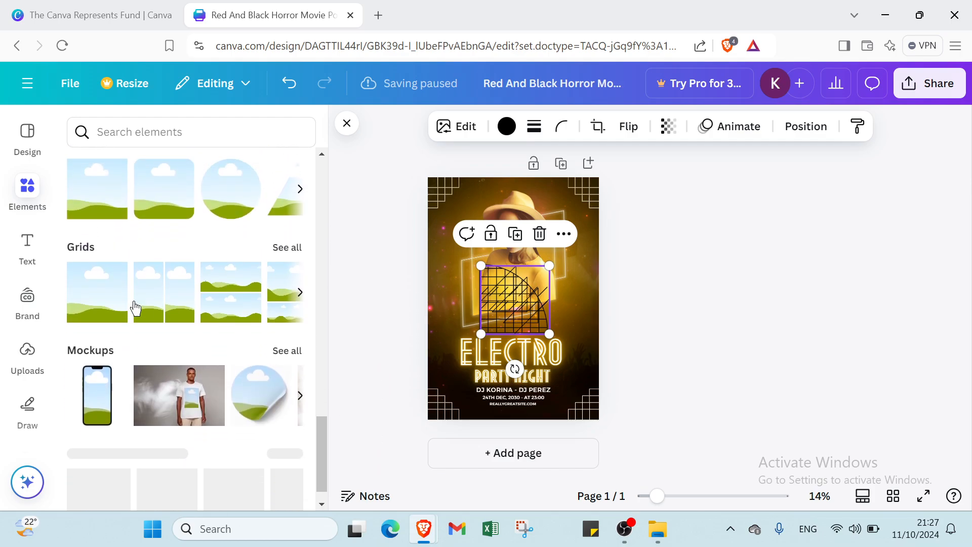
scroll(120, 290, up, 10)
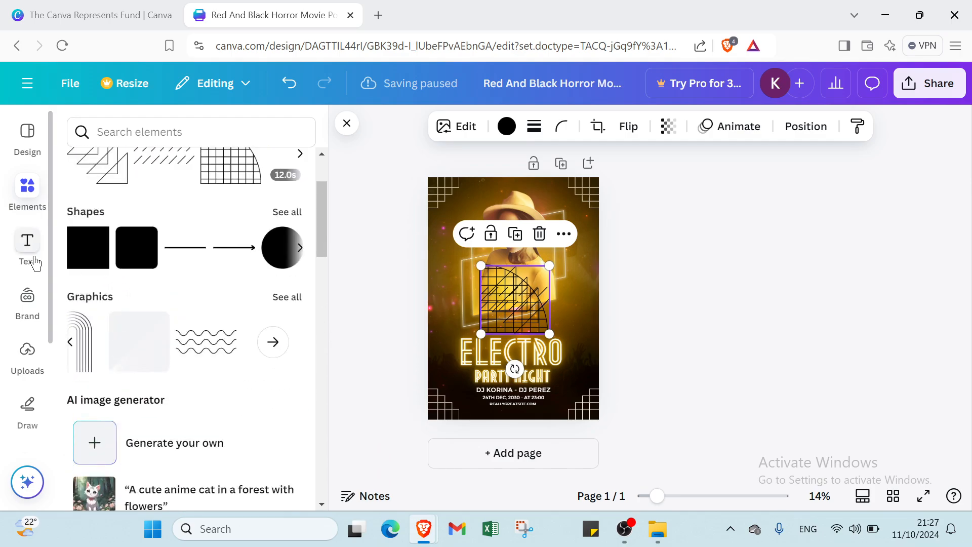
Add a text box to the poster and view its Magic Write options and comment box without entering anything
click(34, 261)
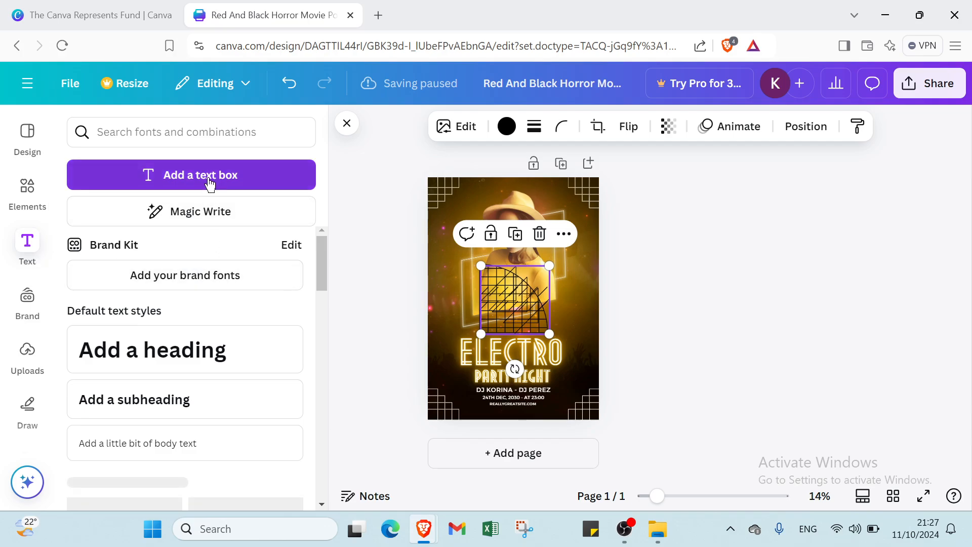
click(210, 185)
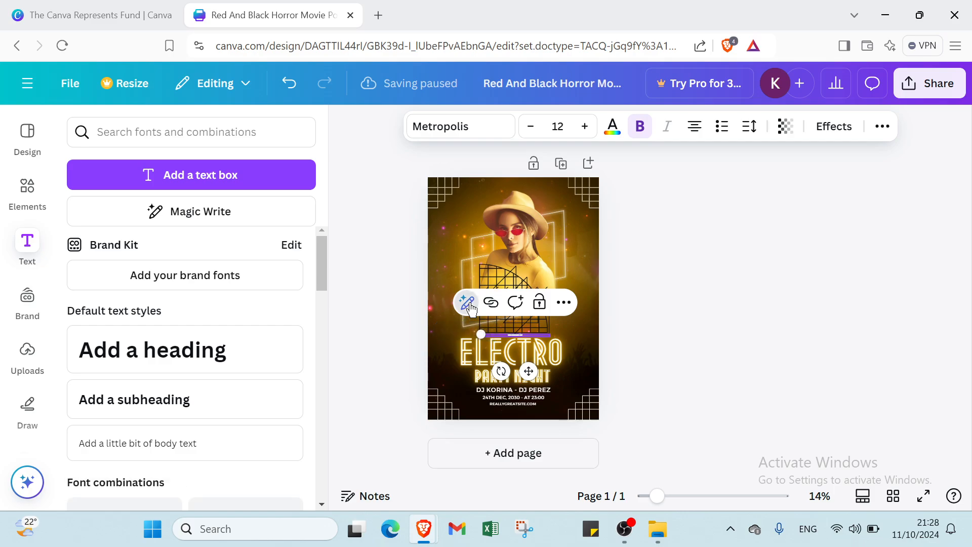
click(468, 304)
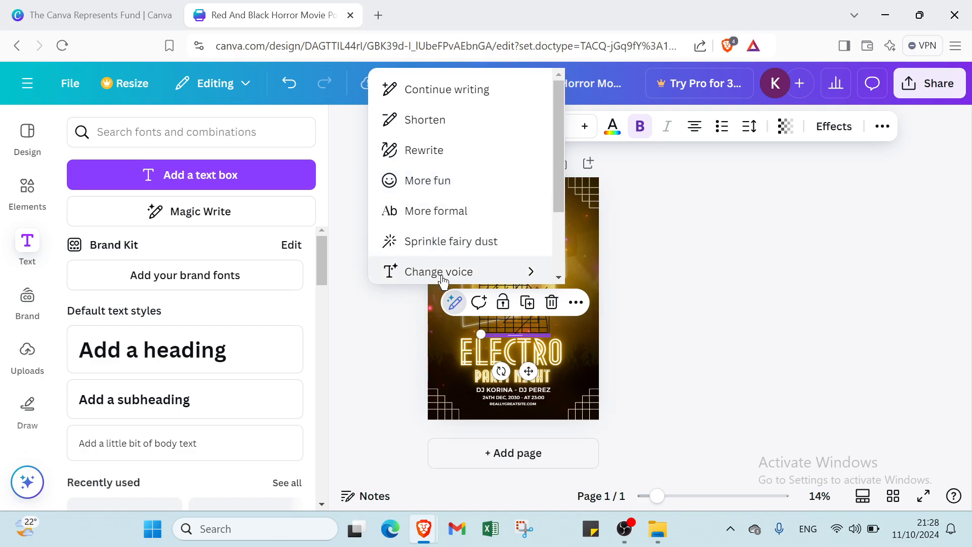
mouse_move(456, 282)
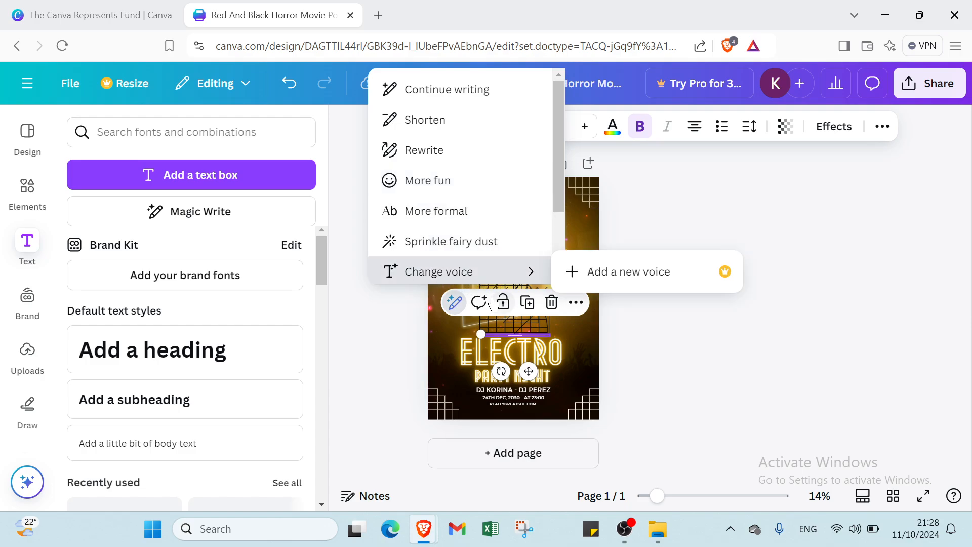
click(478, 303)
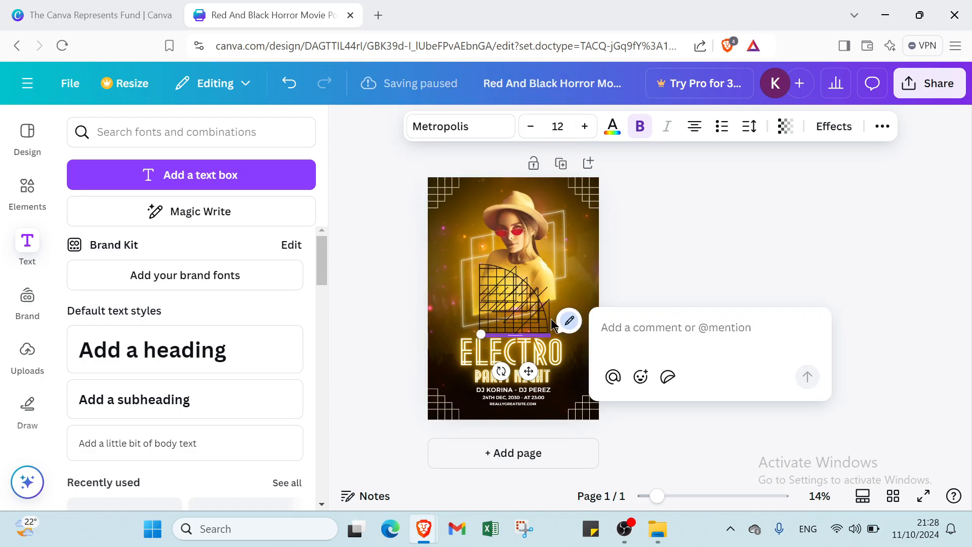
click(679, 295)
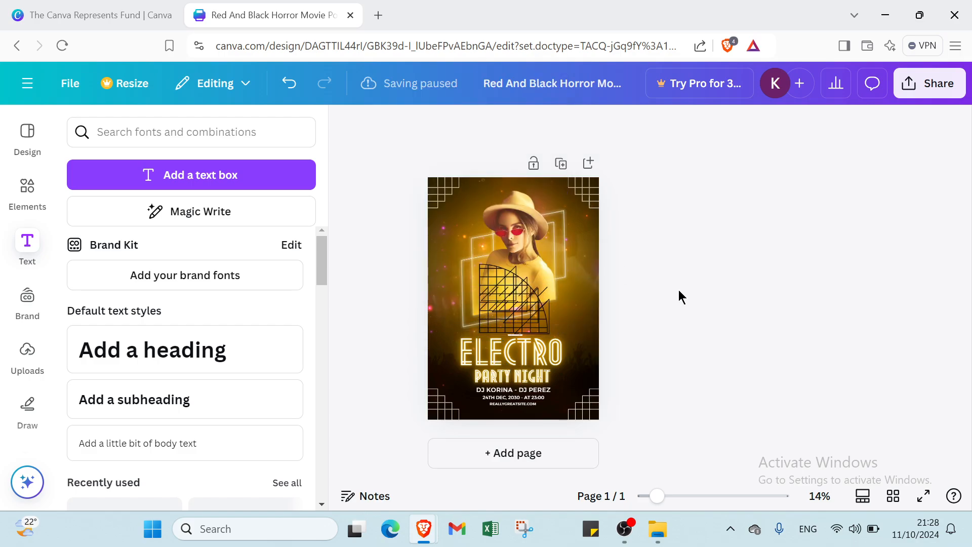
Select the added line graphic, examine its additional editing options down to Info, and deselect it
click(529, 310)
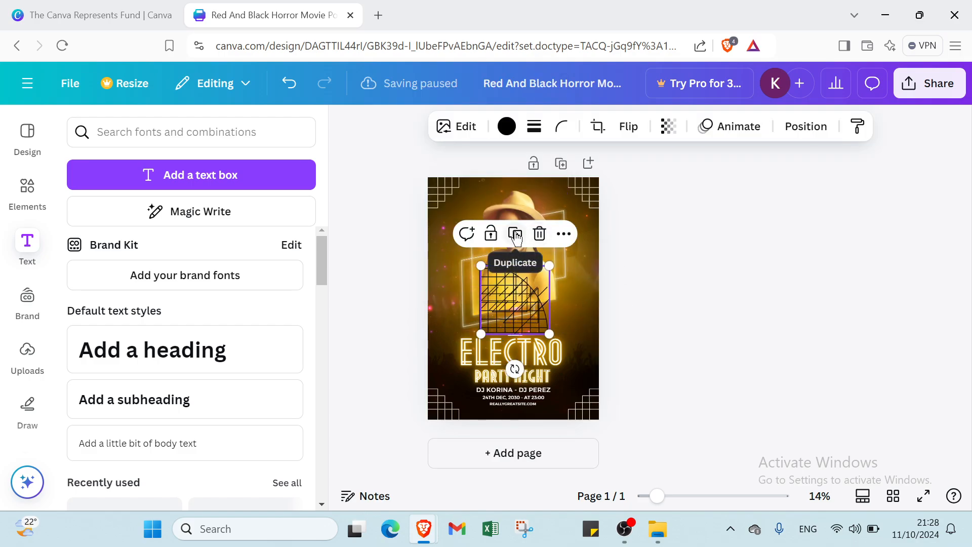
click(564, 236)
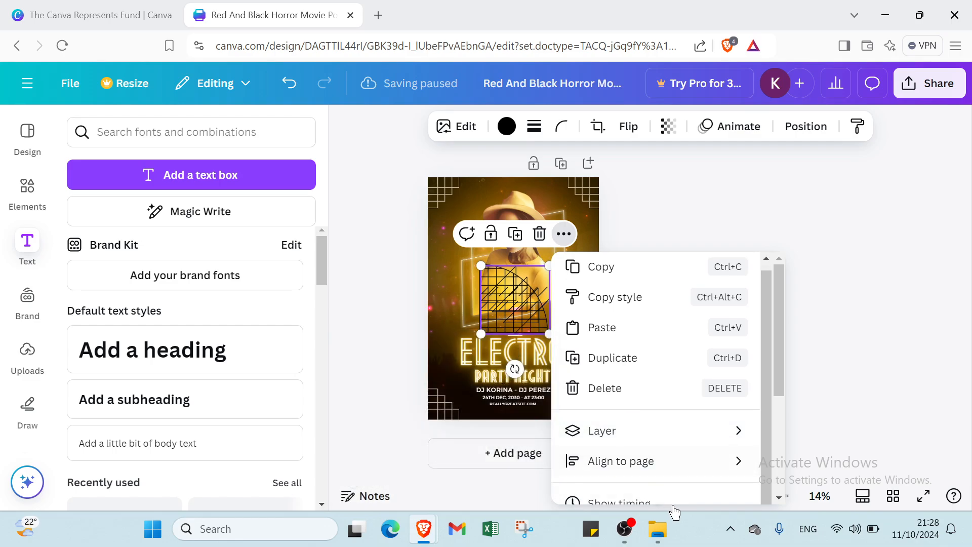
scroll(658, 455, down, 3)
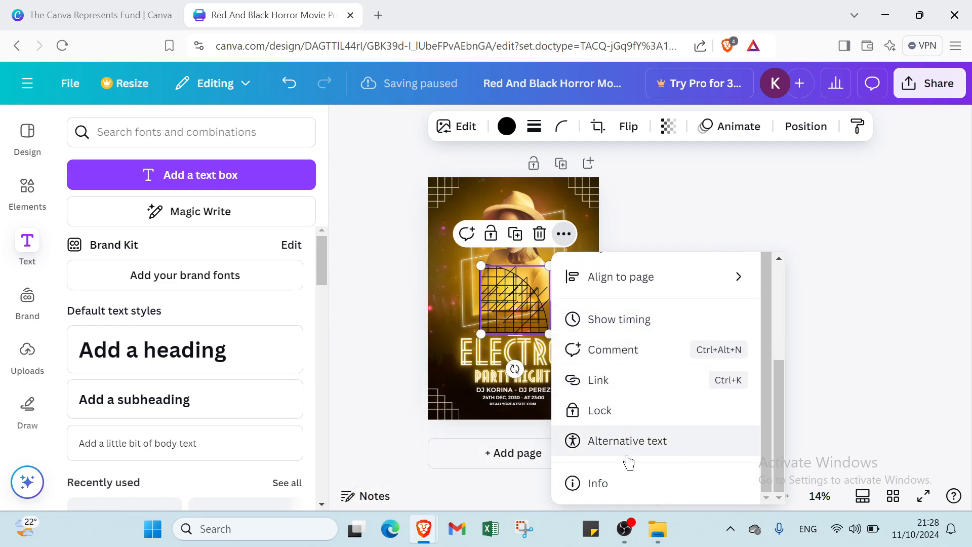
click(381, 316)
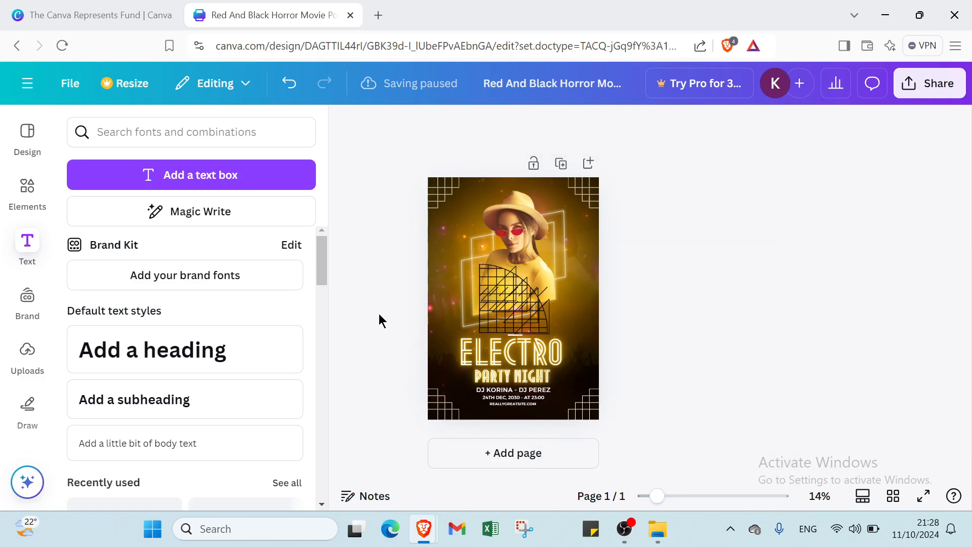
Add a heading, a subheading and a body text block in the default text styles to the poster
click(267, 344)
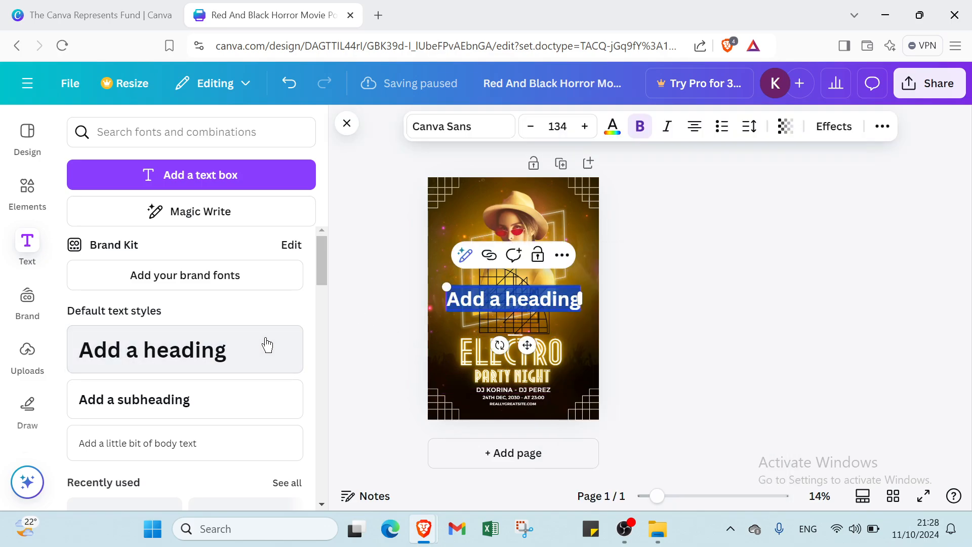
click(246, 395)
scroll(243, 395, down, 2)
click(226, 352)
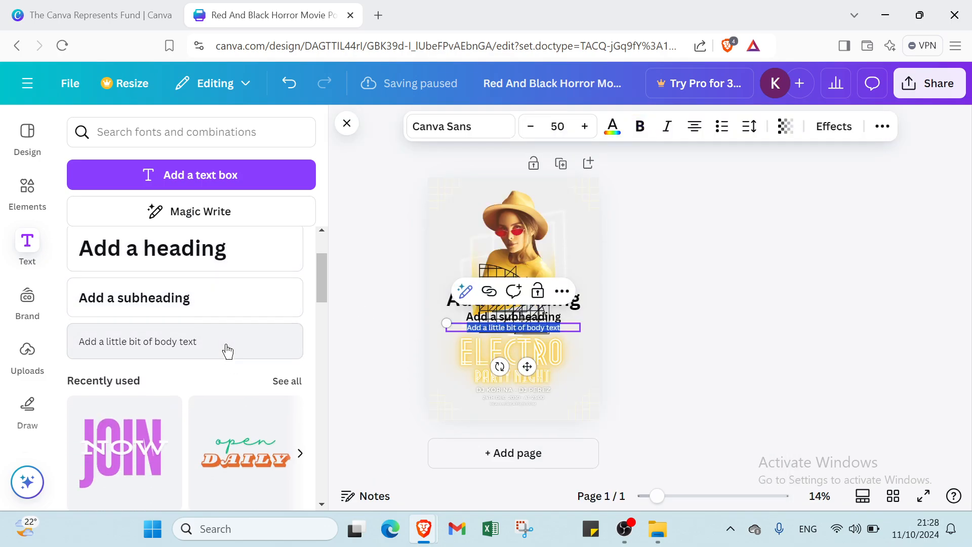
scroll(228, 352, down, 2)
Look through the brand templates and Brand Kit sections, including logos, colors, fonts, brand voice, photos, graphics and icons
click(19, 306)
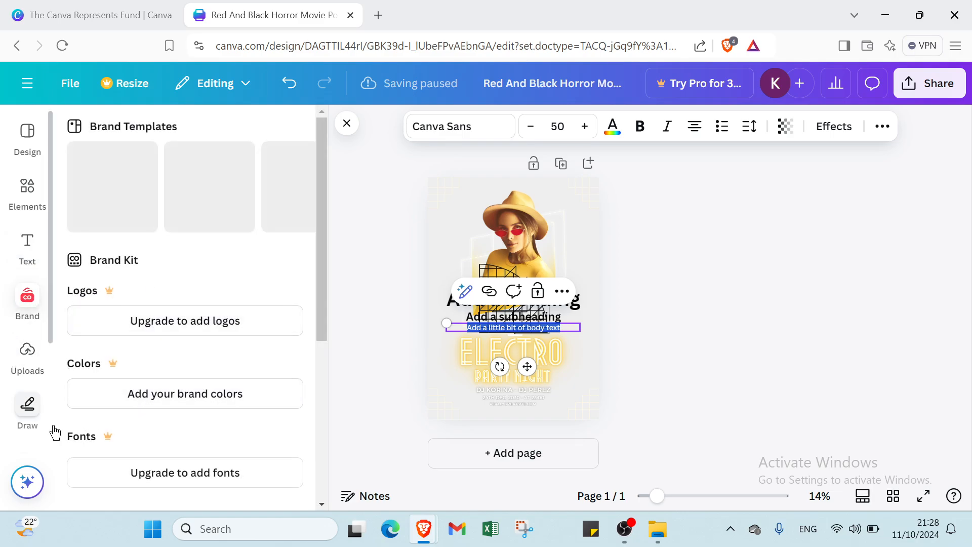
scroll(223, 309, down, 3)
scroll(222, 311, down, 3)
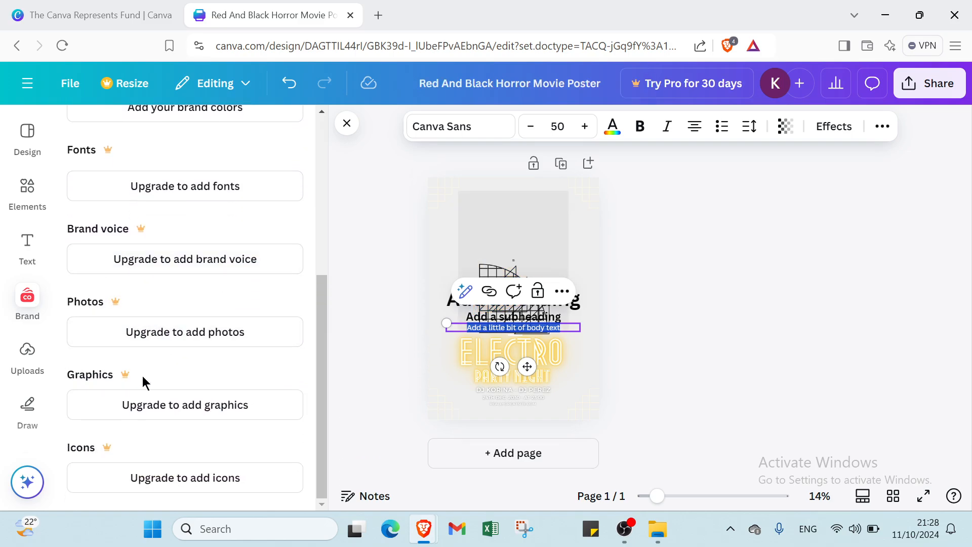
Look through the Uploads section's images, videos and audio, and open the option to record yourself
click(20, 361)
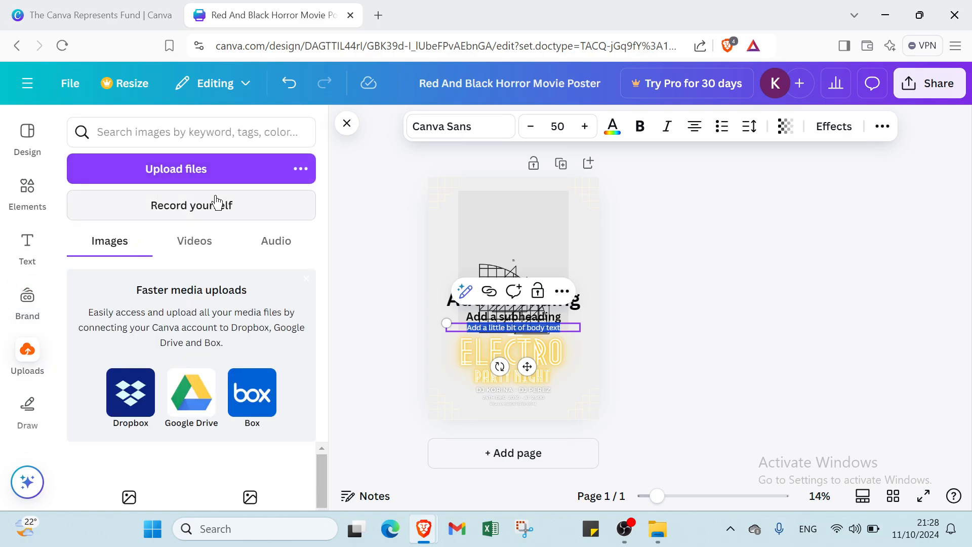
click(213, 178)
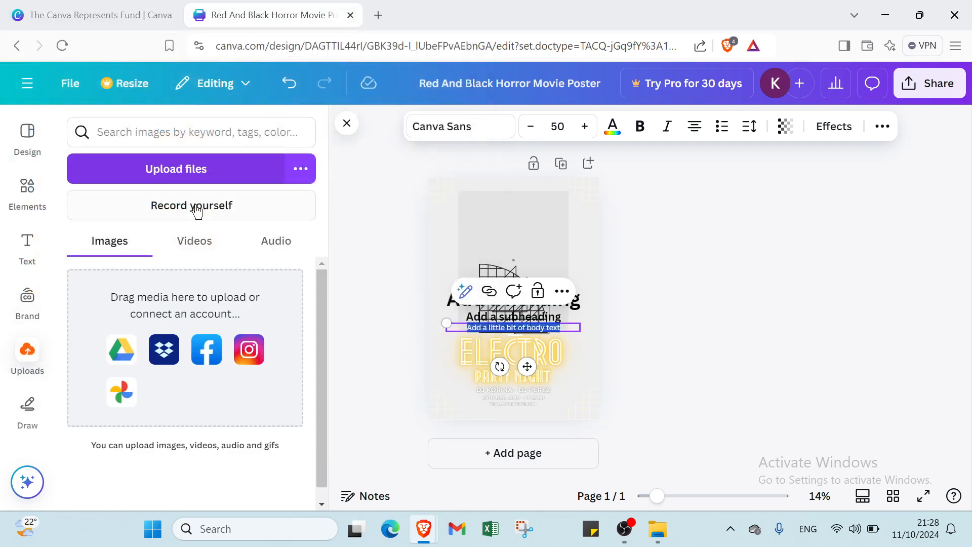
click(196, 207)
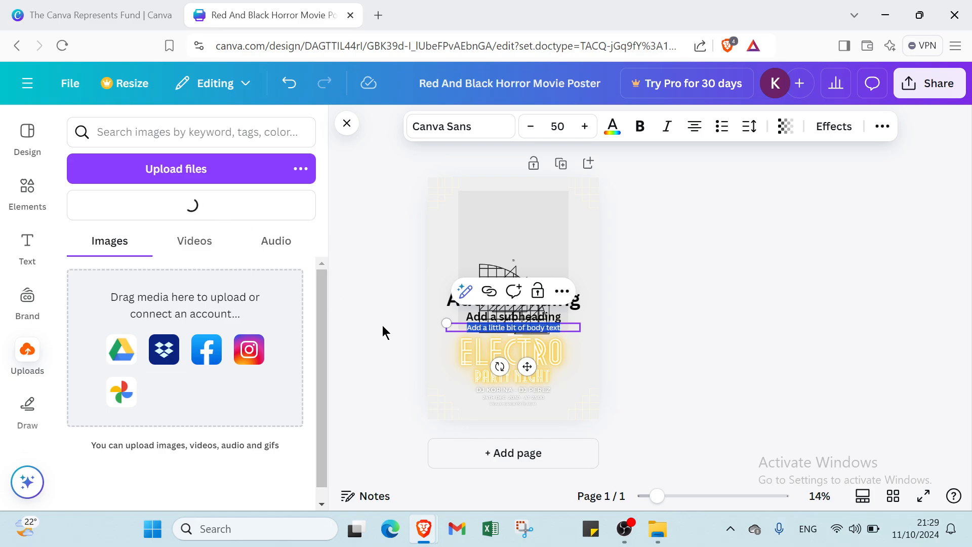
click(210, 244)
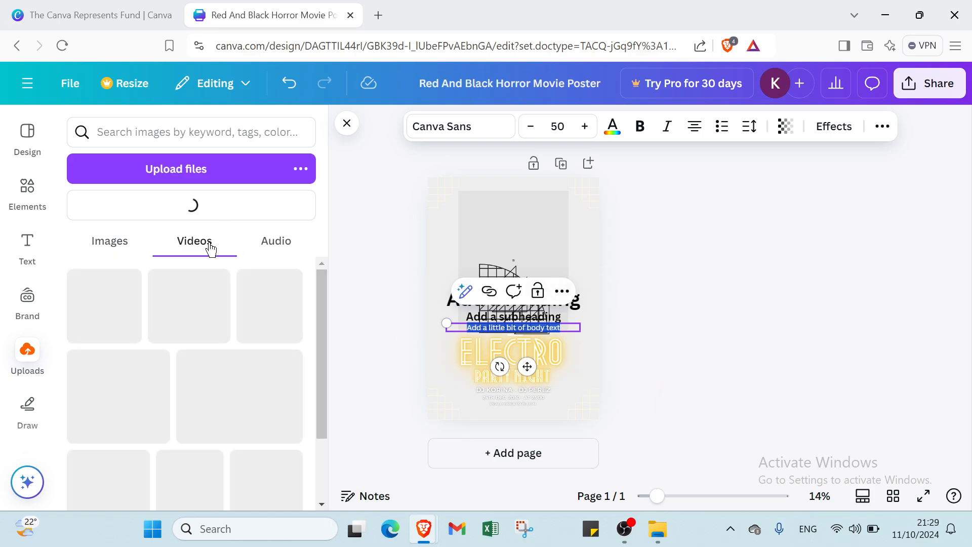
click(274, 245)
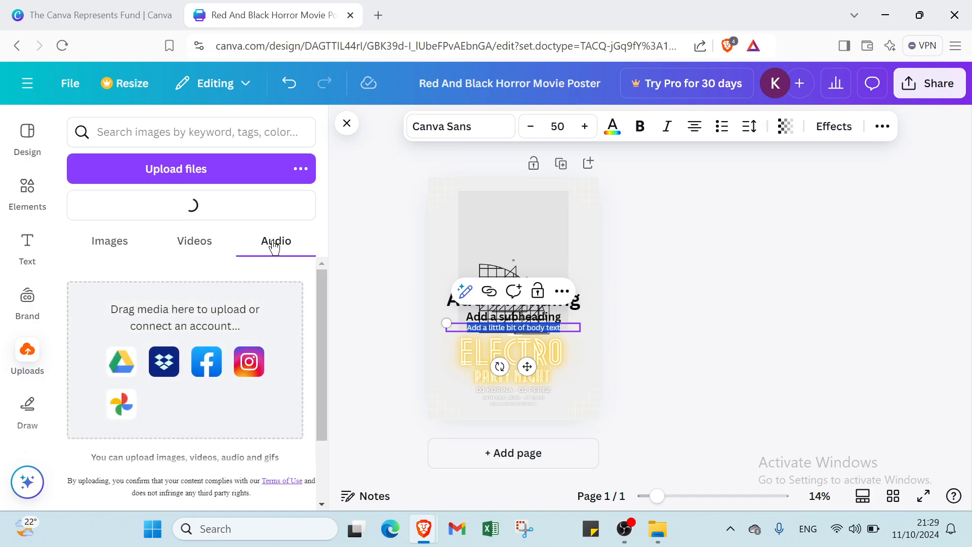
click(209, 247)
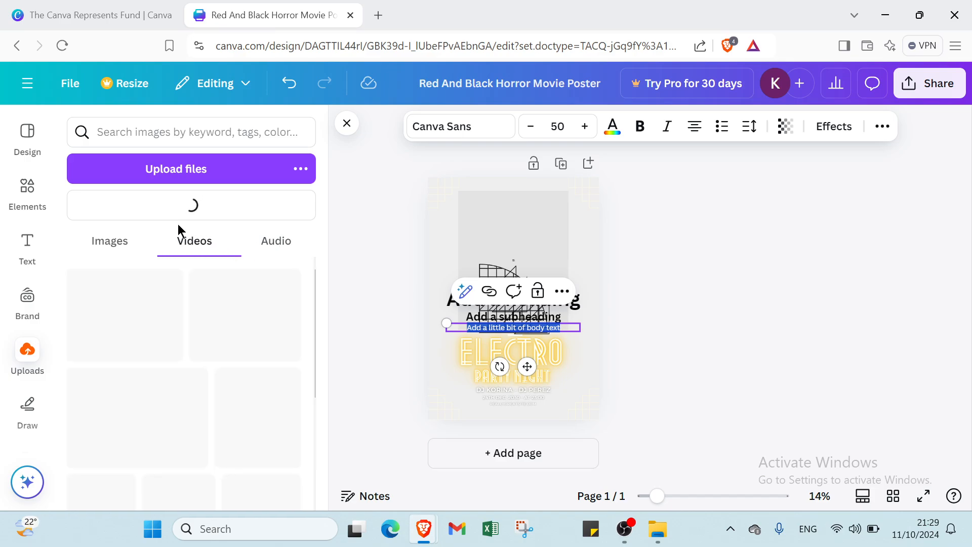
click(119, 242)
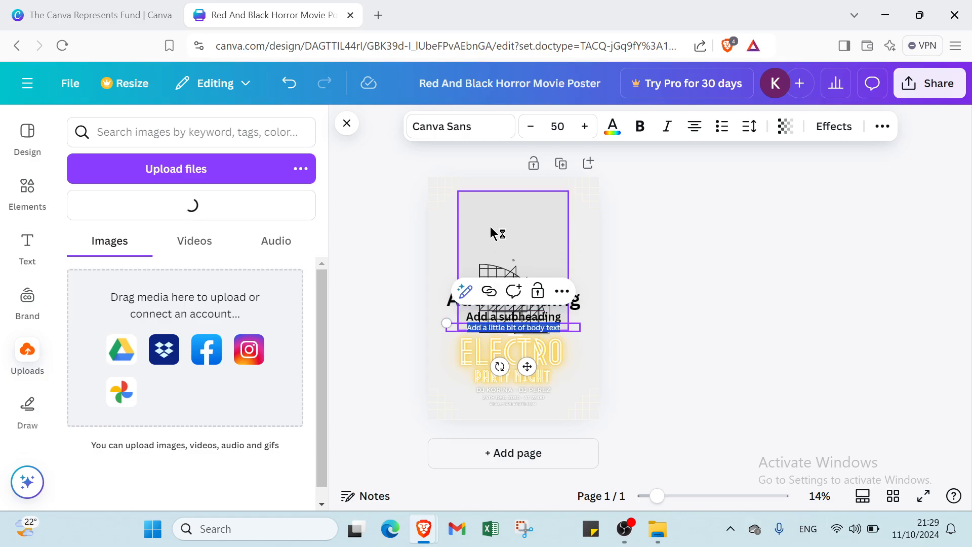
Undo the added text, graphics and template changes back to the original DARK horror movie poster
click(287, 84)
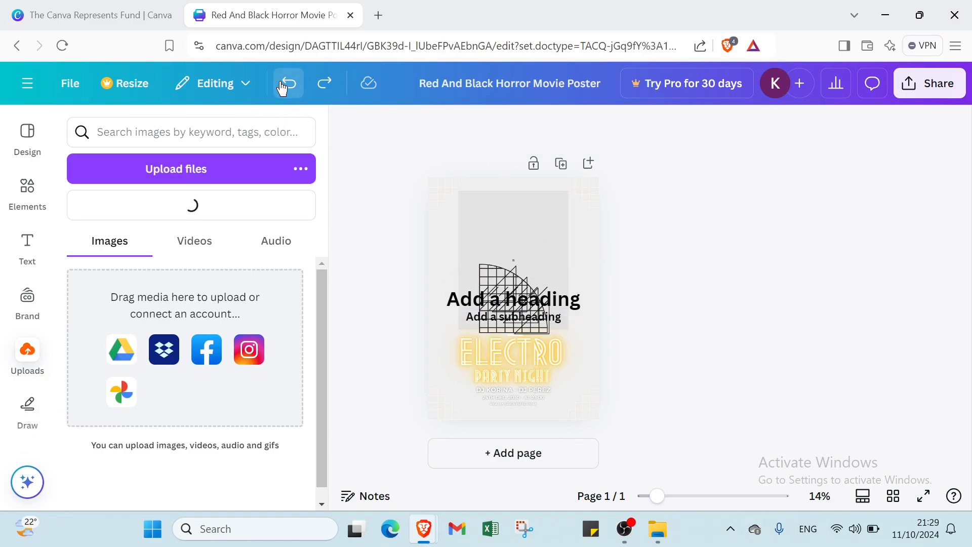
click(284, 85)
click(282, 88)
click(282, 89)
click(282, 89)
click(282, 88)
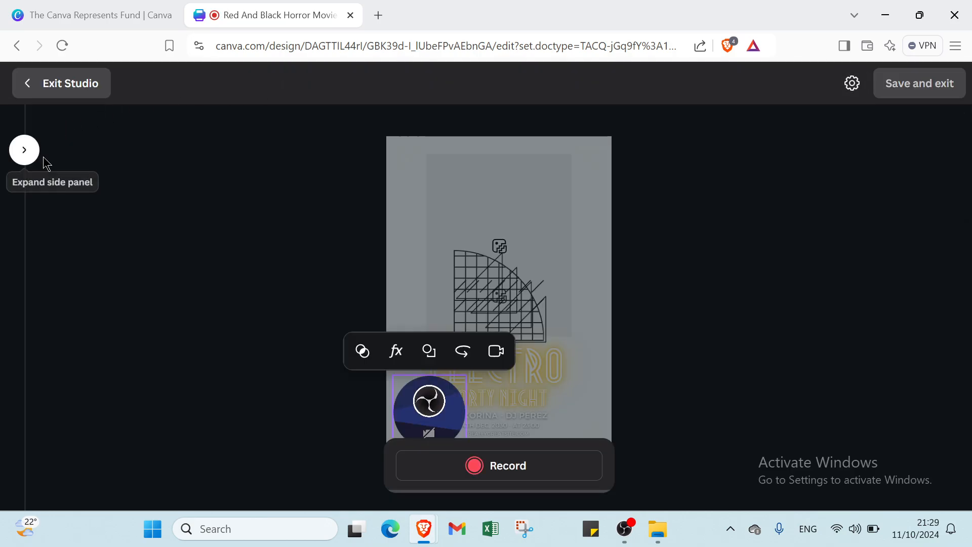
Record a short camera clip over the poster, delete the recording and leave the recording studio
click(498, 460)
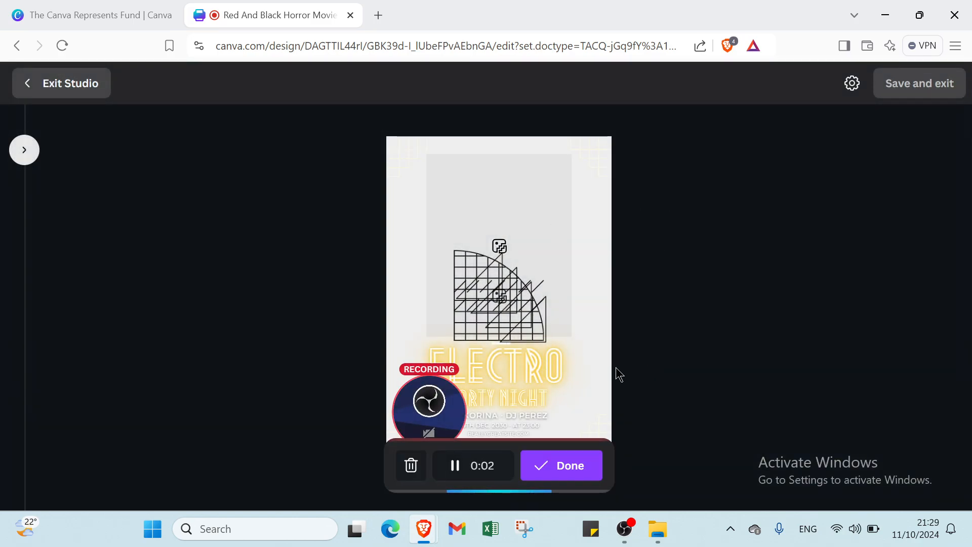
click(582, 464)
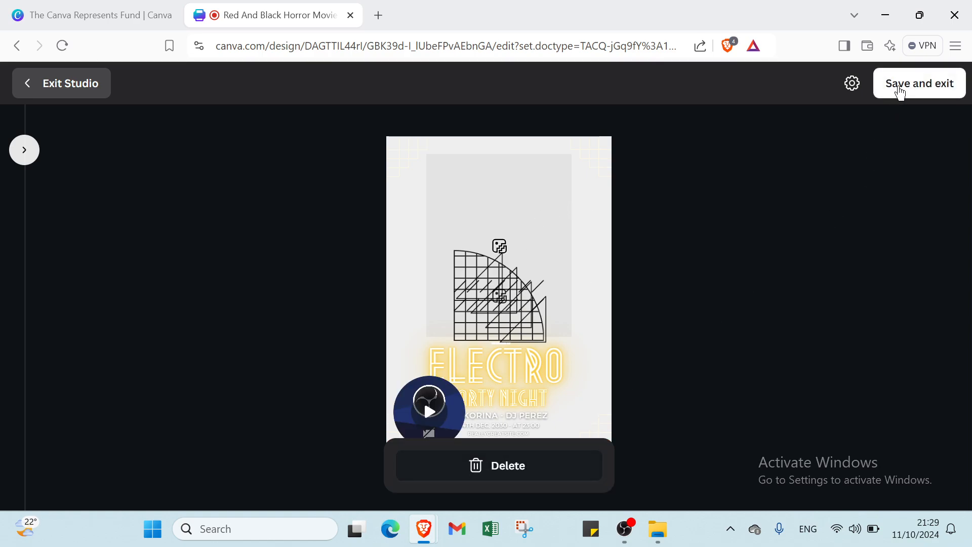
click(480, 465)
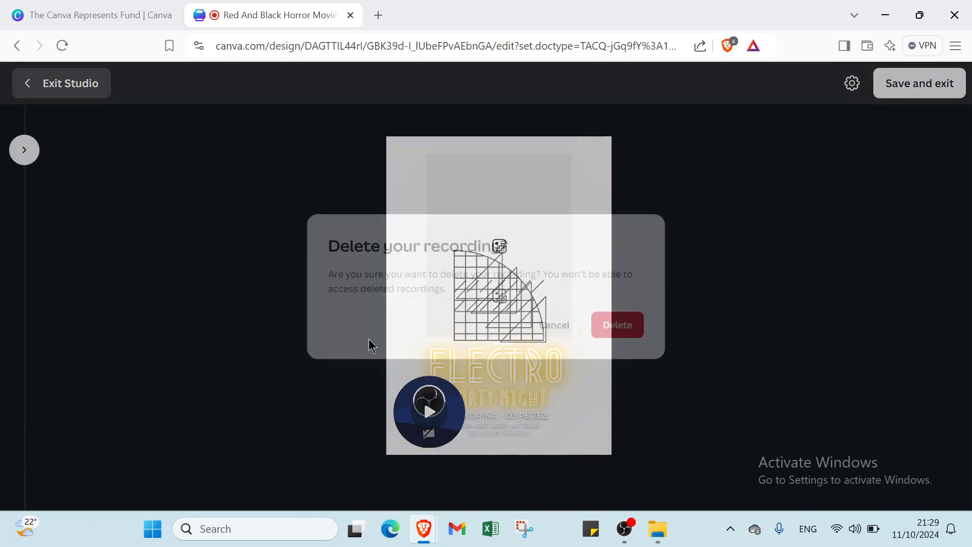
click(655, 345)
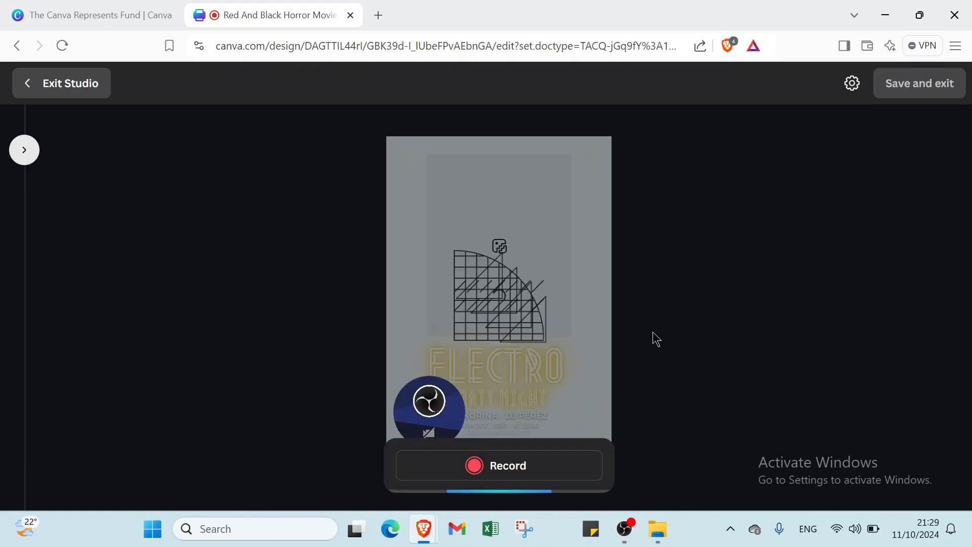
click(95, 76)
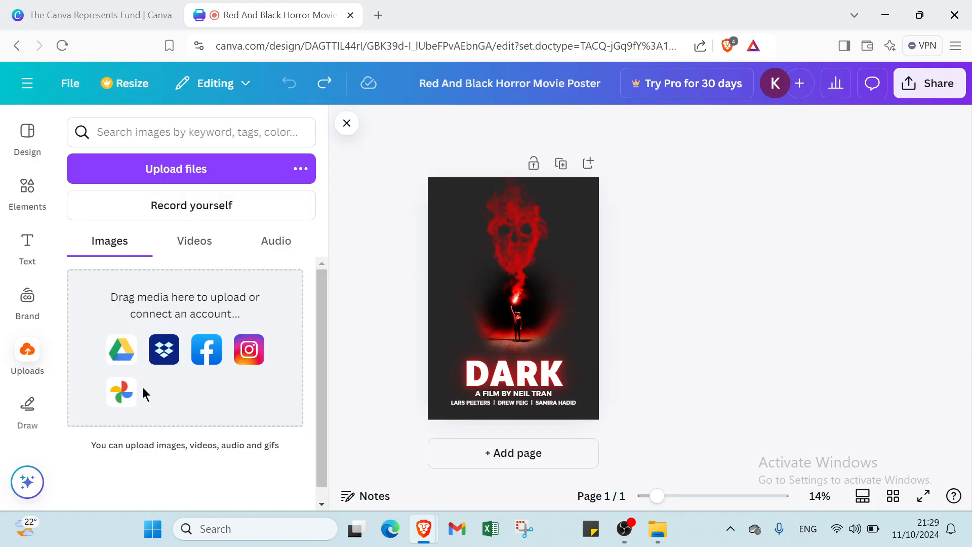
Draw a white freehand scribble across the poster with the marker and erase it
click(21, 414)
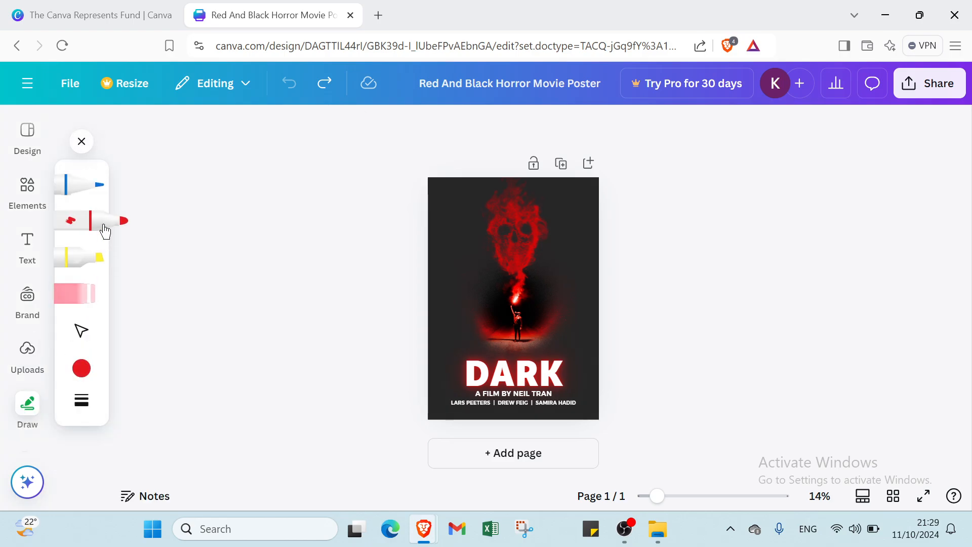
click(90, 208)
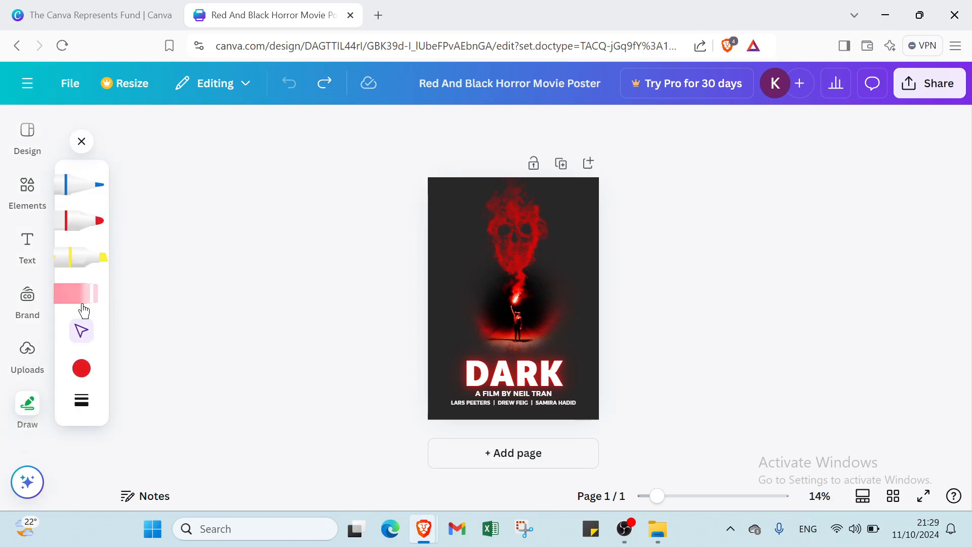
click(81, 368)
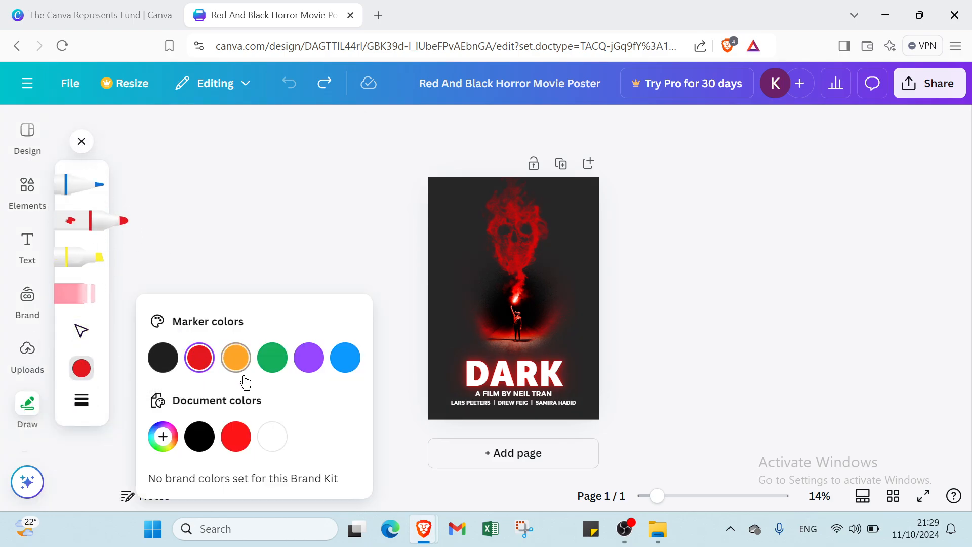
click(269, 439)
mouse_move(479, 232)
mouse_down()
mouse_move(453, 279)
mouse_move(586, 248)
mouse_move(557, 233)
mouse_move(595, 193)
mouse_move(482, 226)
mouse_move(491, 265)
mouse_move(477, 314)
mouse_move(570, 344)
mouse_move(558, 340)
mouse_move(539, 265)
mouse_up()
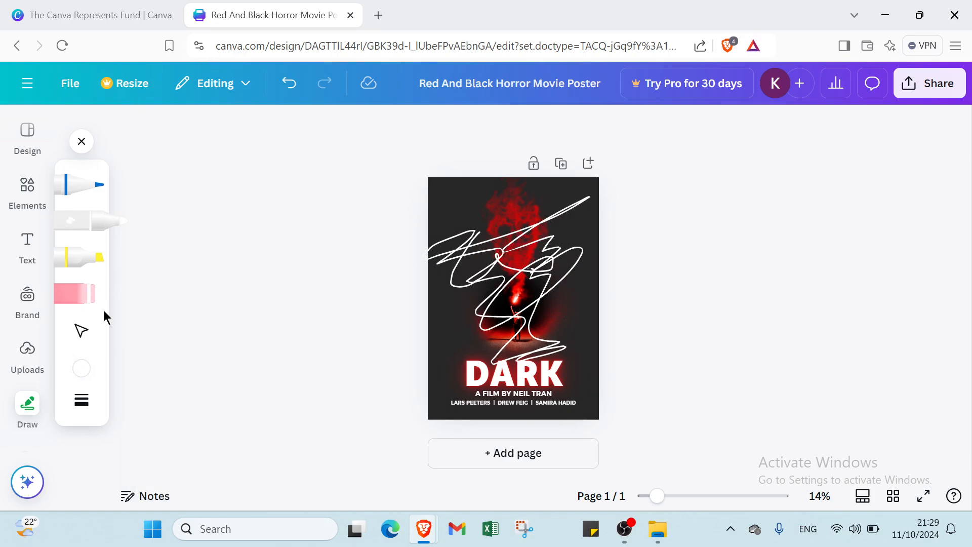
click(81, 295)
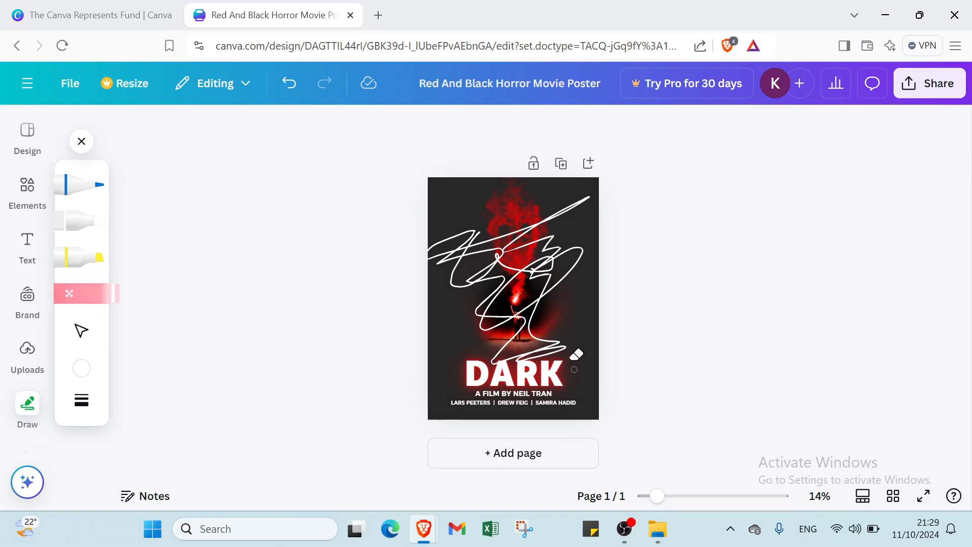
click(499, 283)
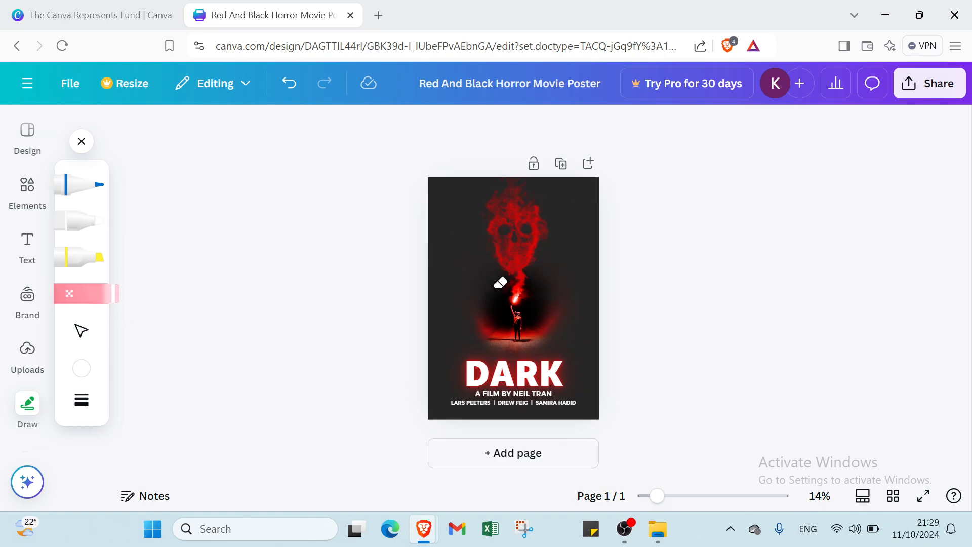
Set the drawing tool's weight to 100
click(82, 401)
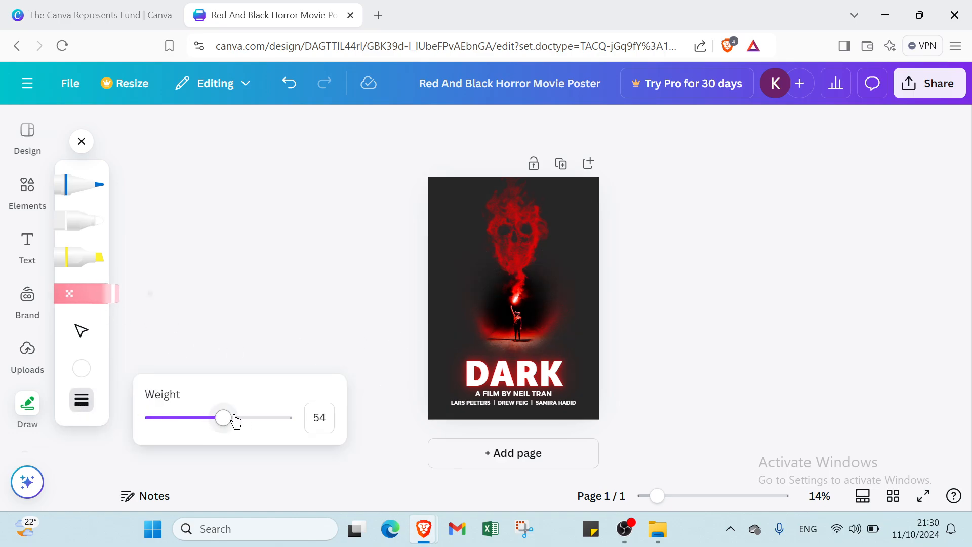
drag(225, 418, 341, 451)
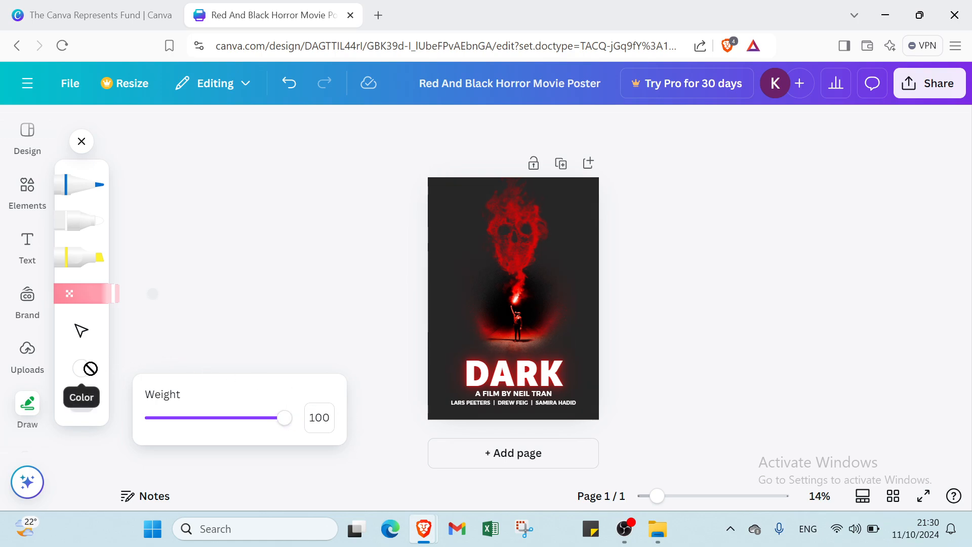
click(244, 336)
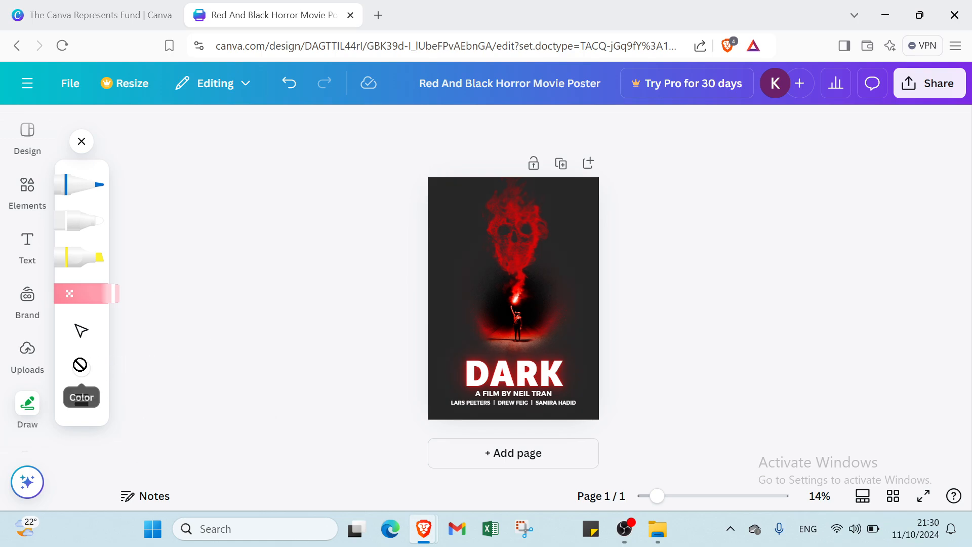
Draw freehand loops over the poster with the yellow highlighter, blue pen and white marker, and undo them
click(80, 258)
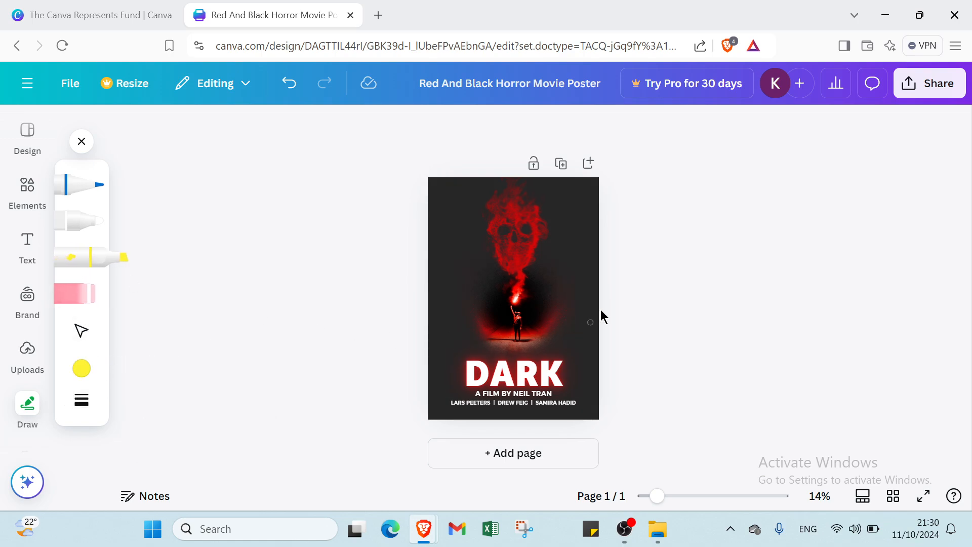
mouse_move(566, 246)
mouse_down()
mouse_move(492, 298)
mouse_move(518, 326)
mouse_move(554, 248)
mouse_move(405, 288)
mouse_move(565, 281)
mouse_up()
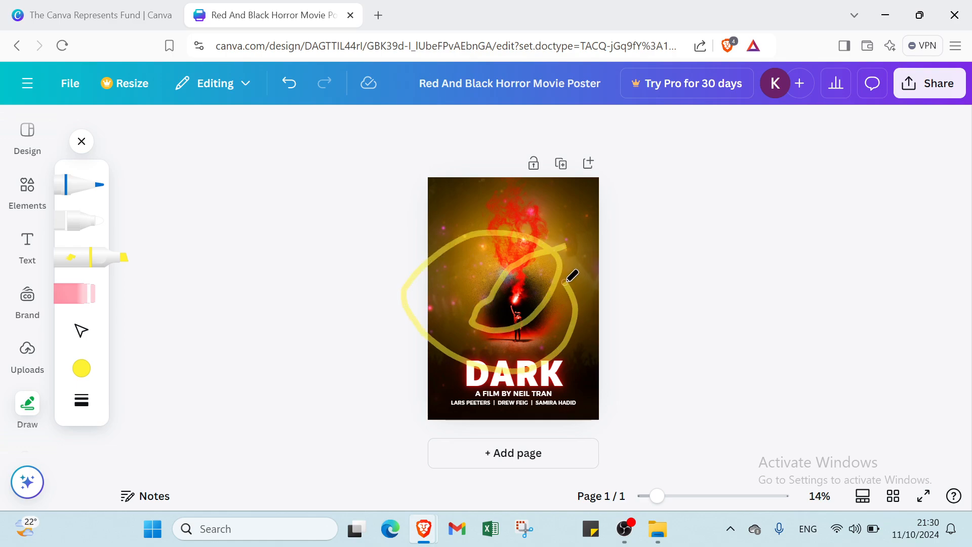
click(81, 185)
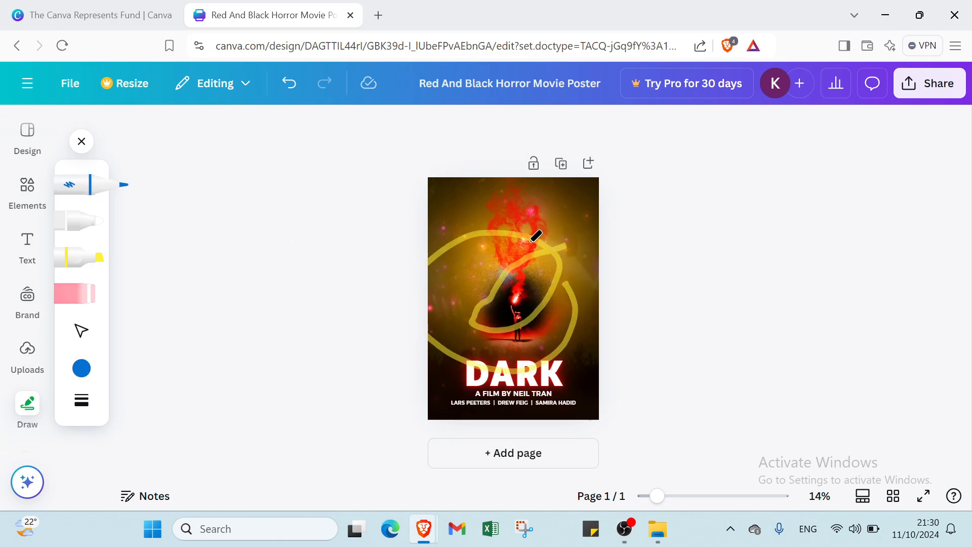
mouse_move(532, 237)
mouse_down()
mouse_move(467, 292)
mouse_move(560, 328)
mouse_move(516, 231)
mouse_up()
click(77, 220)
mouse_move(557, 211)
mouse_down()
mouse_move(526, 212)
mouse_move(453, 317)
mouse_move(592, 275)
mouse_move(434, 273)
mouse_move(501, 316)
mouse_up()
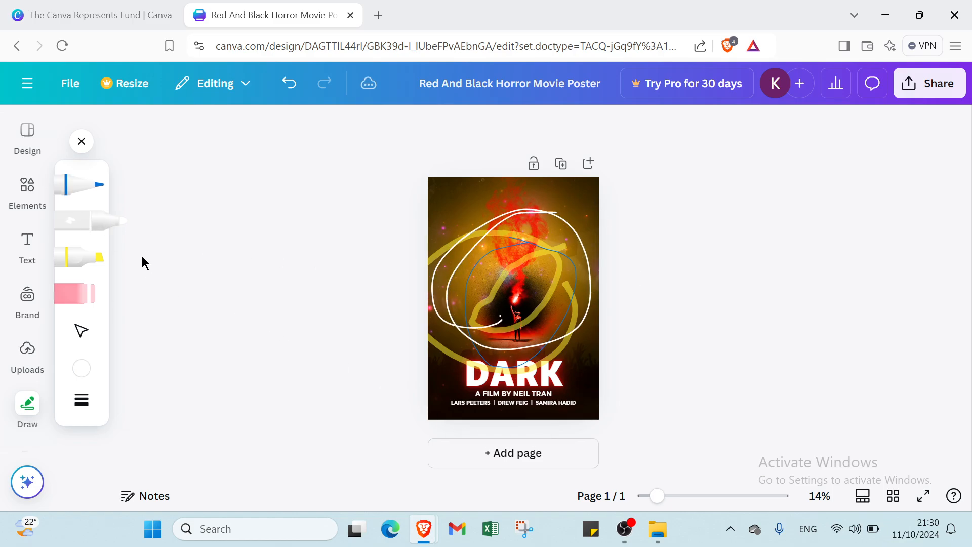
click(278, 95)
click(276, 91)
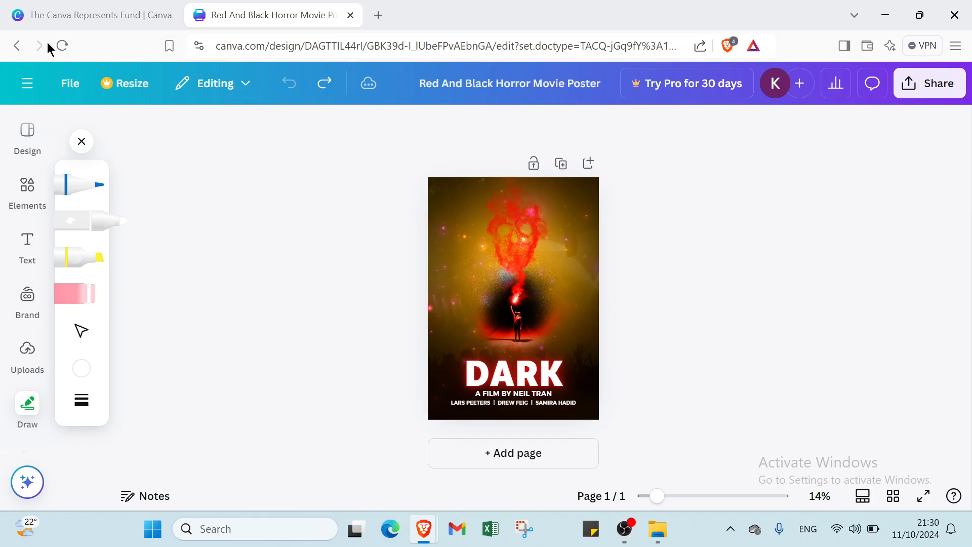
Leave the poster editor for the Canva home page, and view the Design spotlight options on The Canva Represents Fund page
click(16, 49)
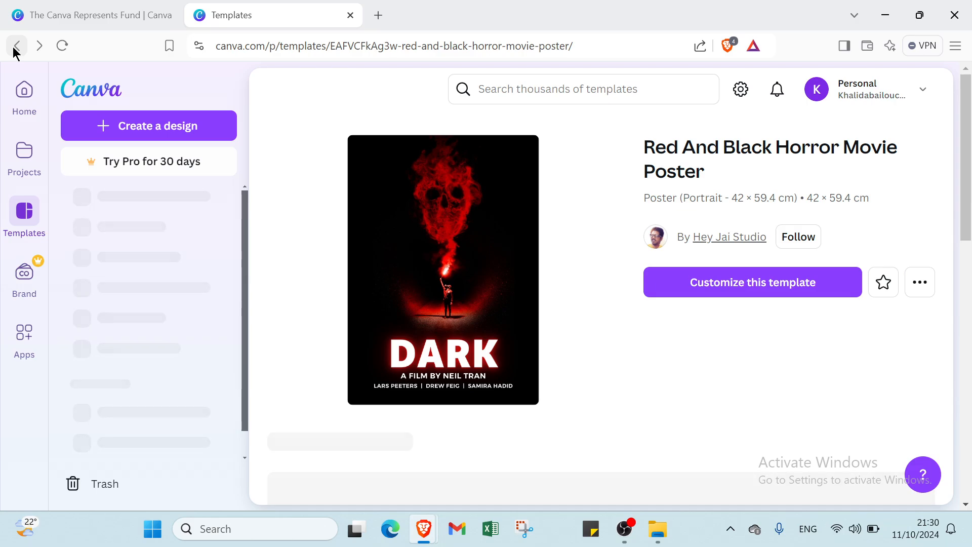
click(11, 93)
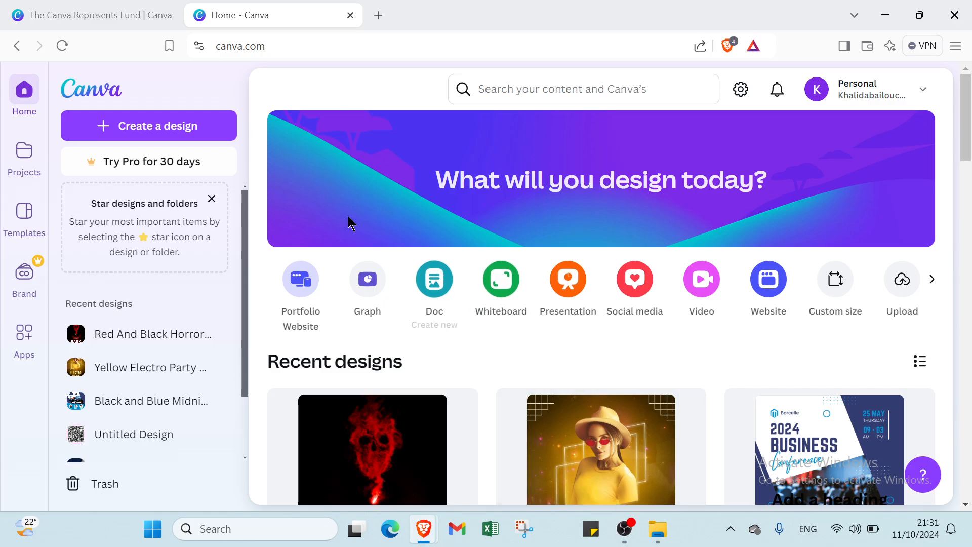
click(76, 11)
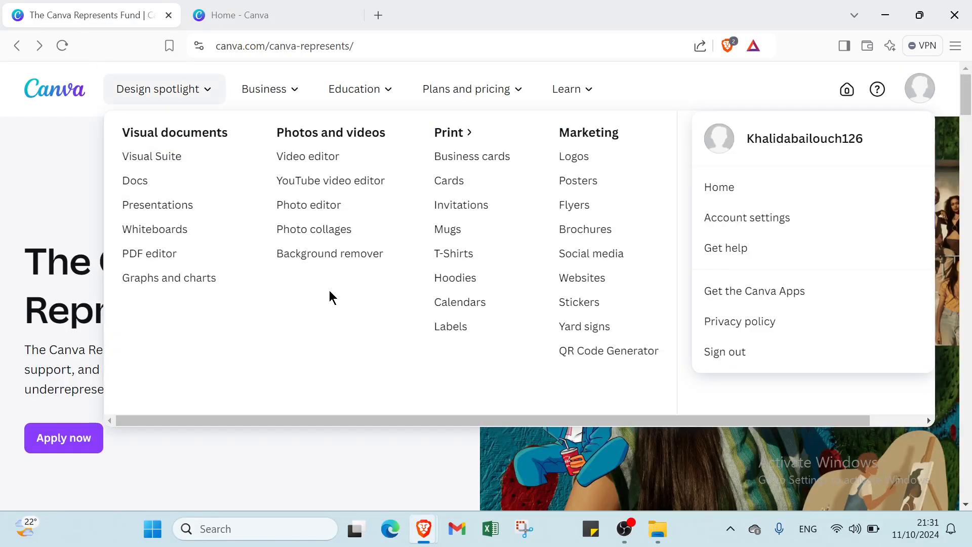